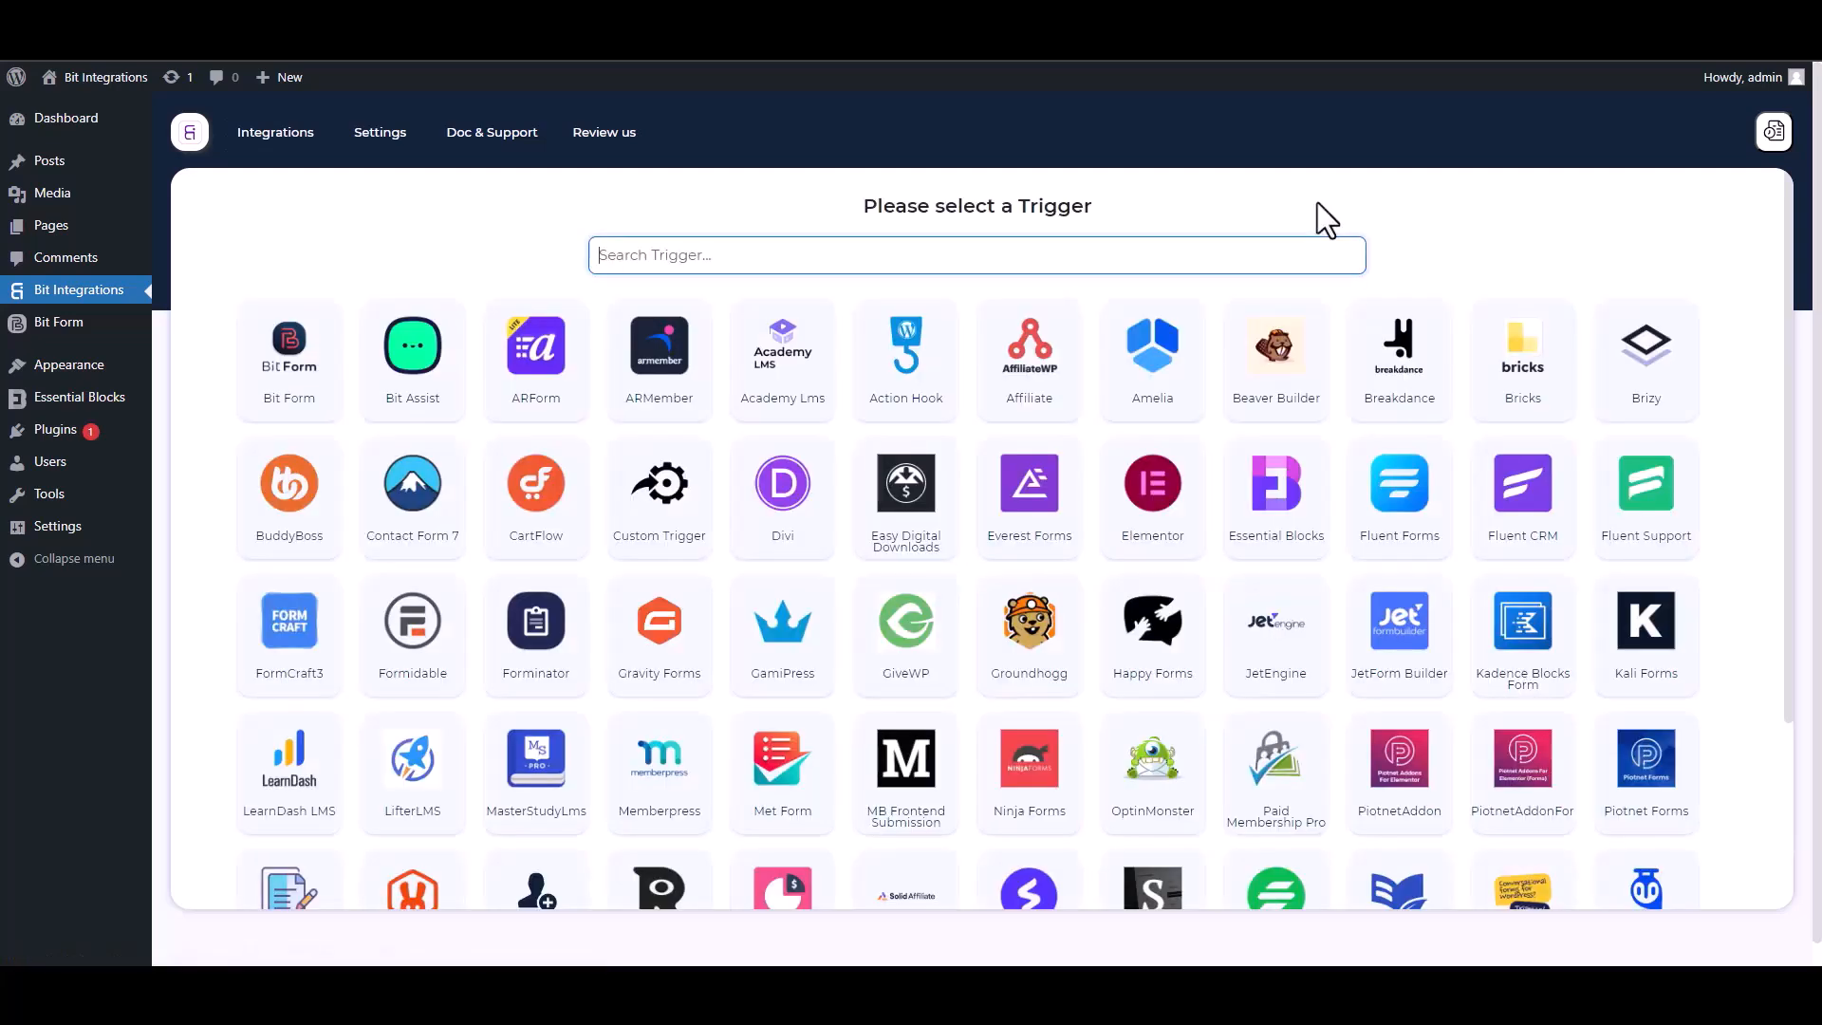
- Select Essential Blocks as the trigger and start fetching a form submission
text(ess)
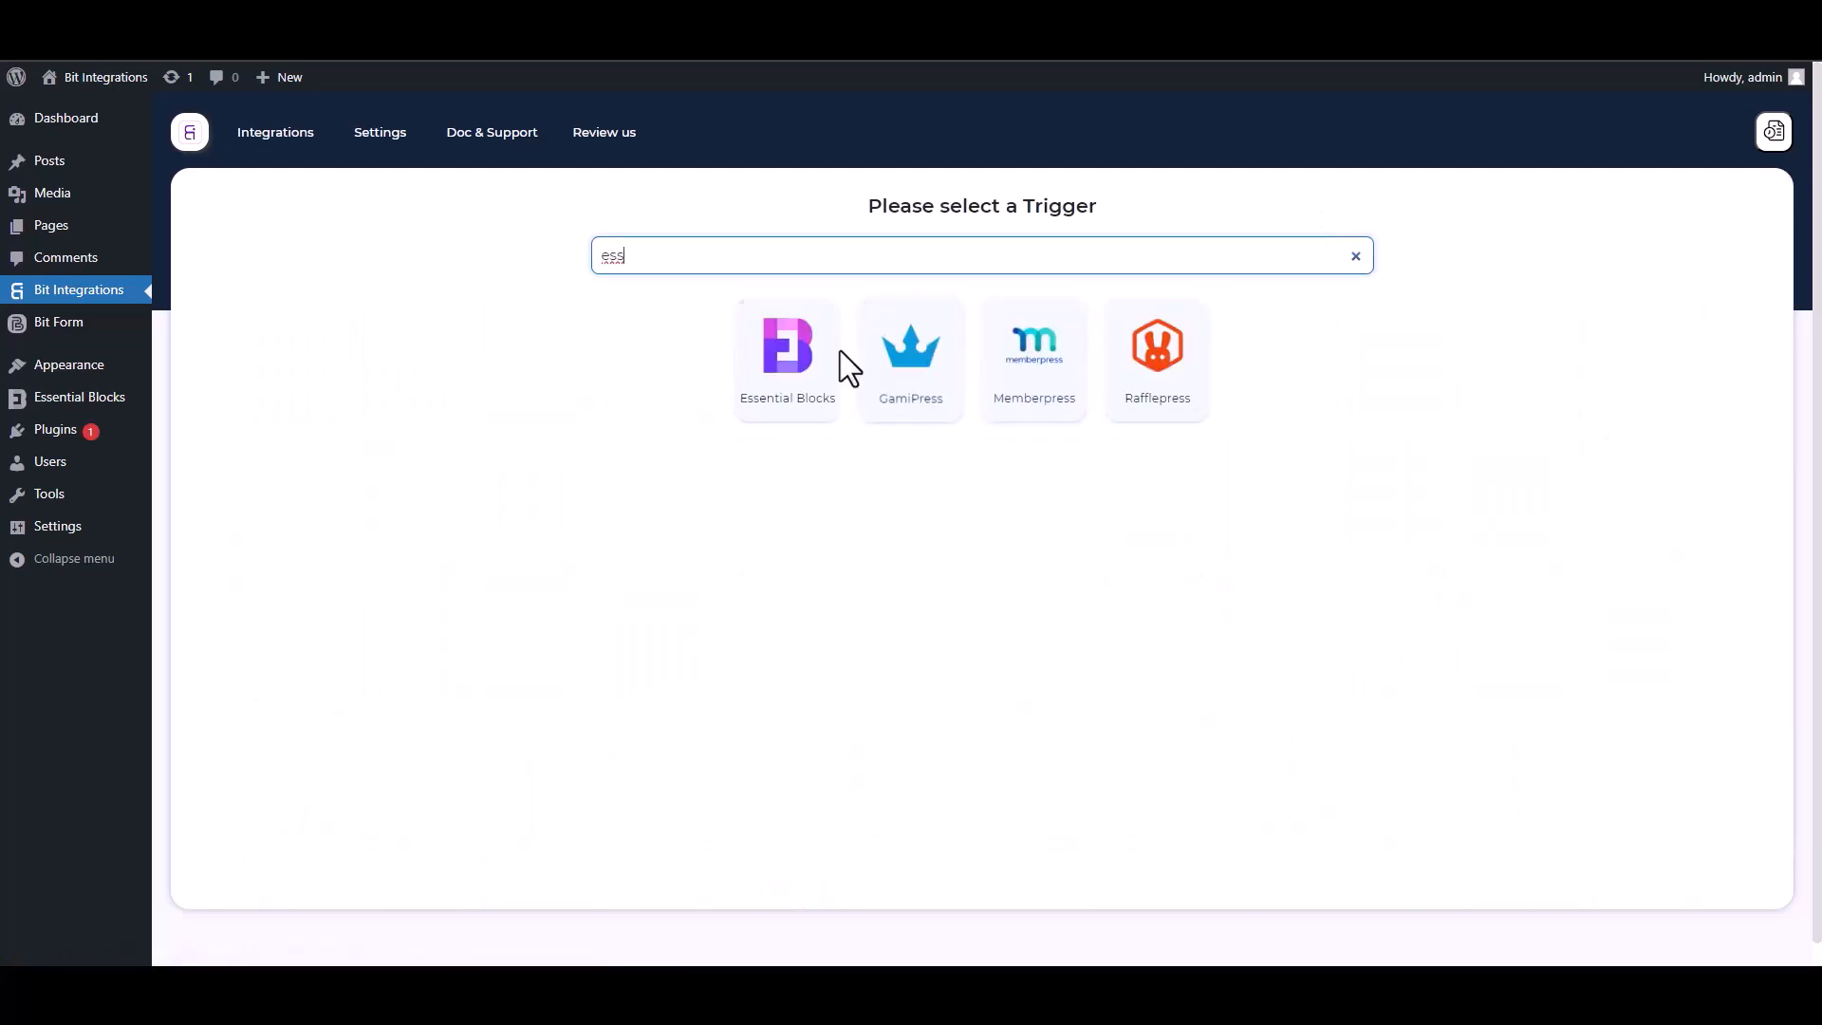
click(781, 422)
click(978, 444)
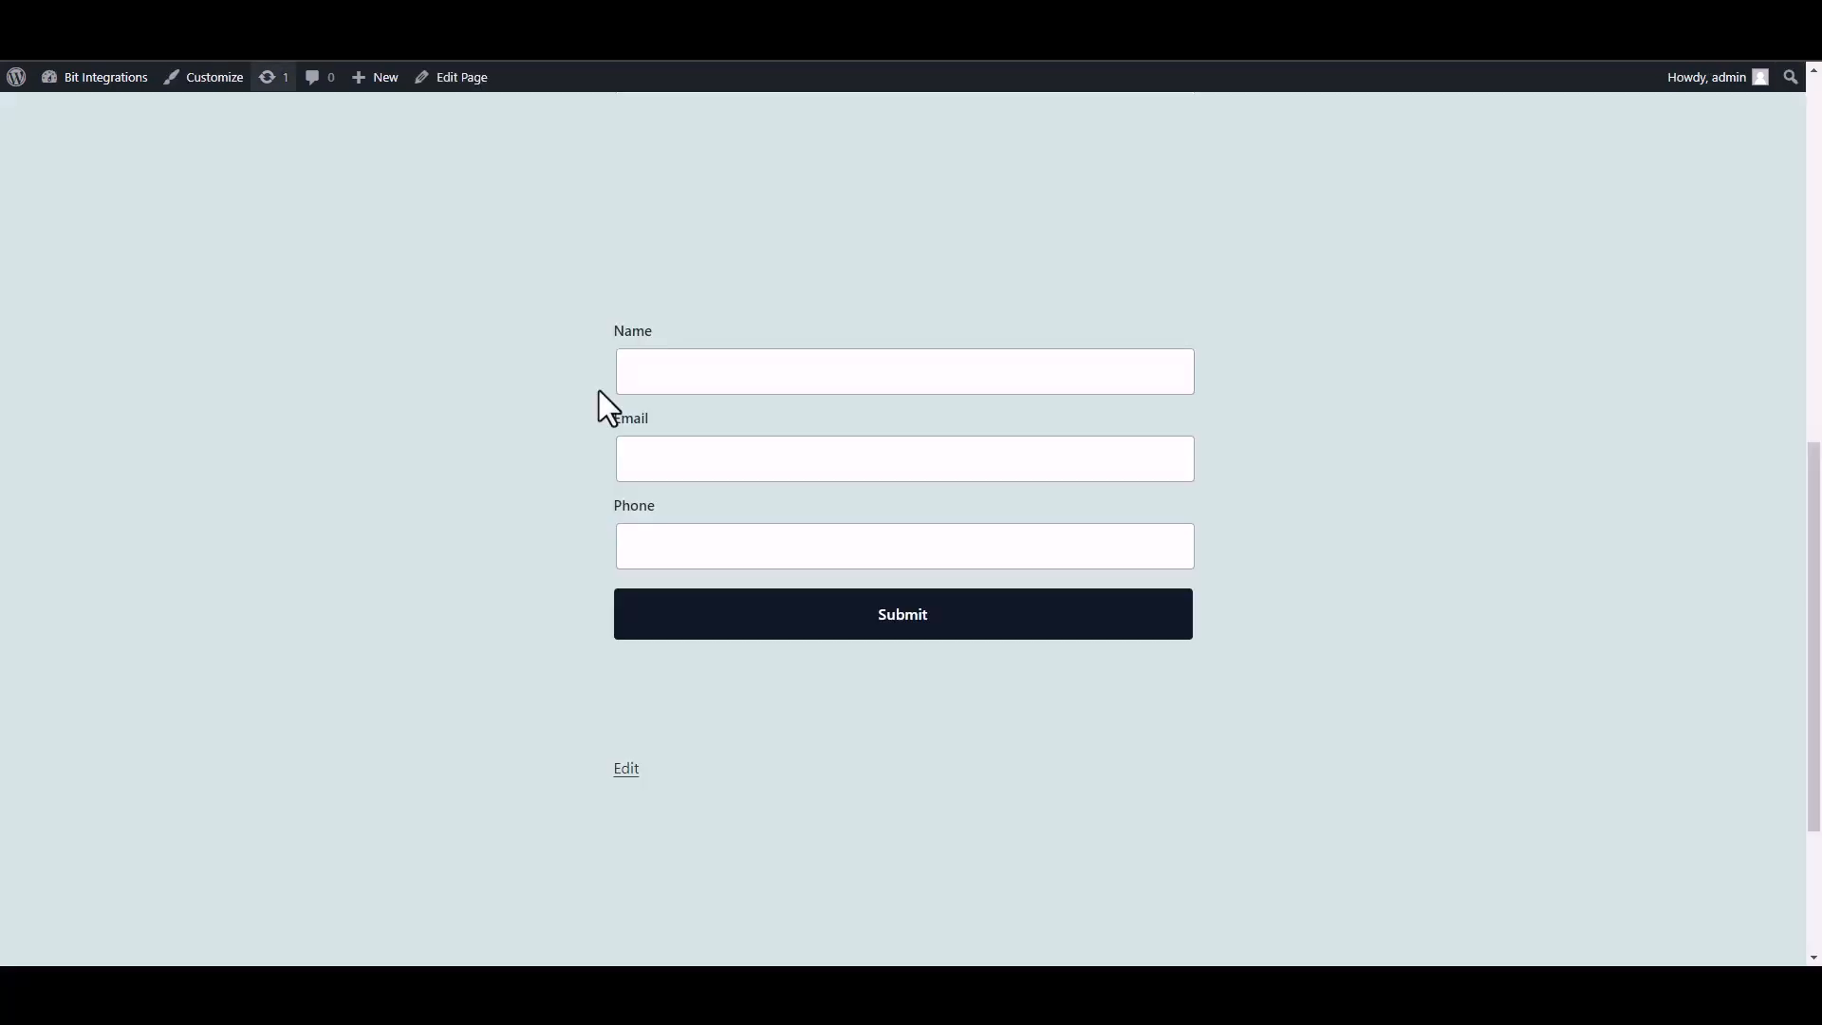
- Submit the site form with Name 'test' plus a test e-mail and phone number
click(781, 390)
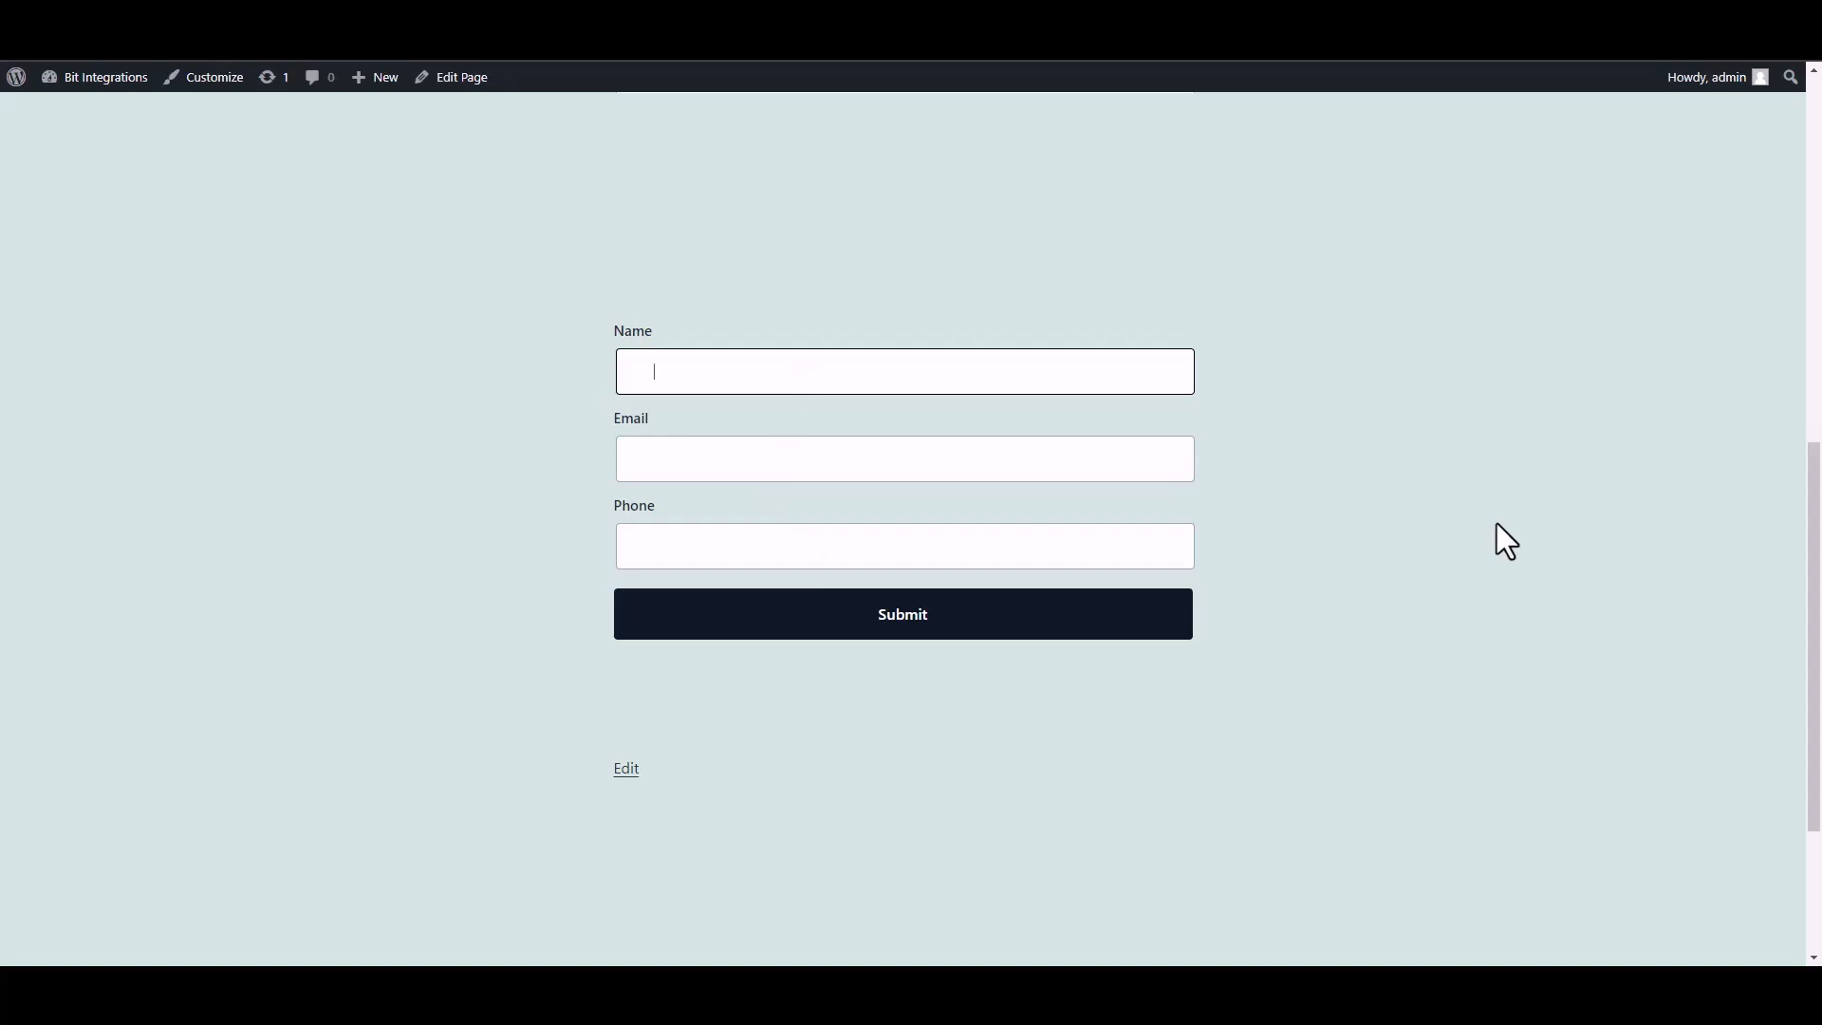
text(test)
click(1089, 465)
text(test@gmail)
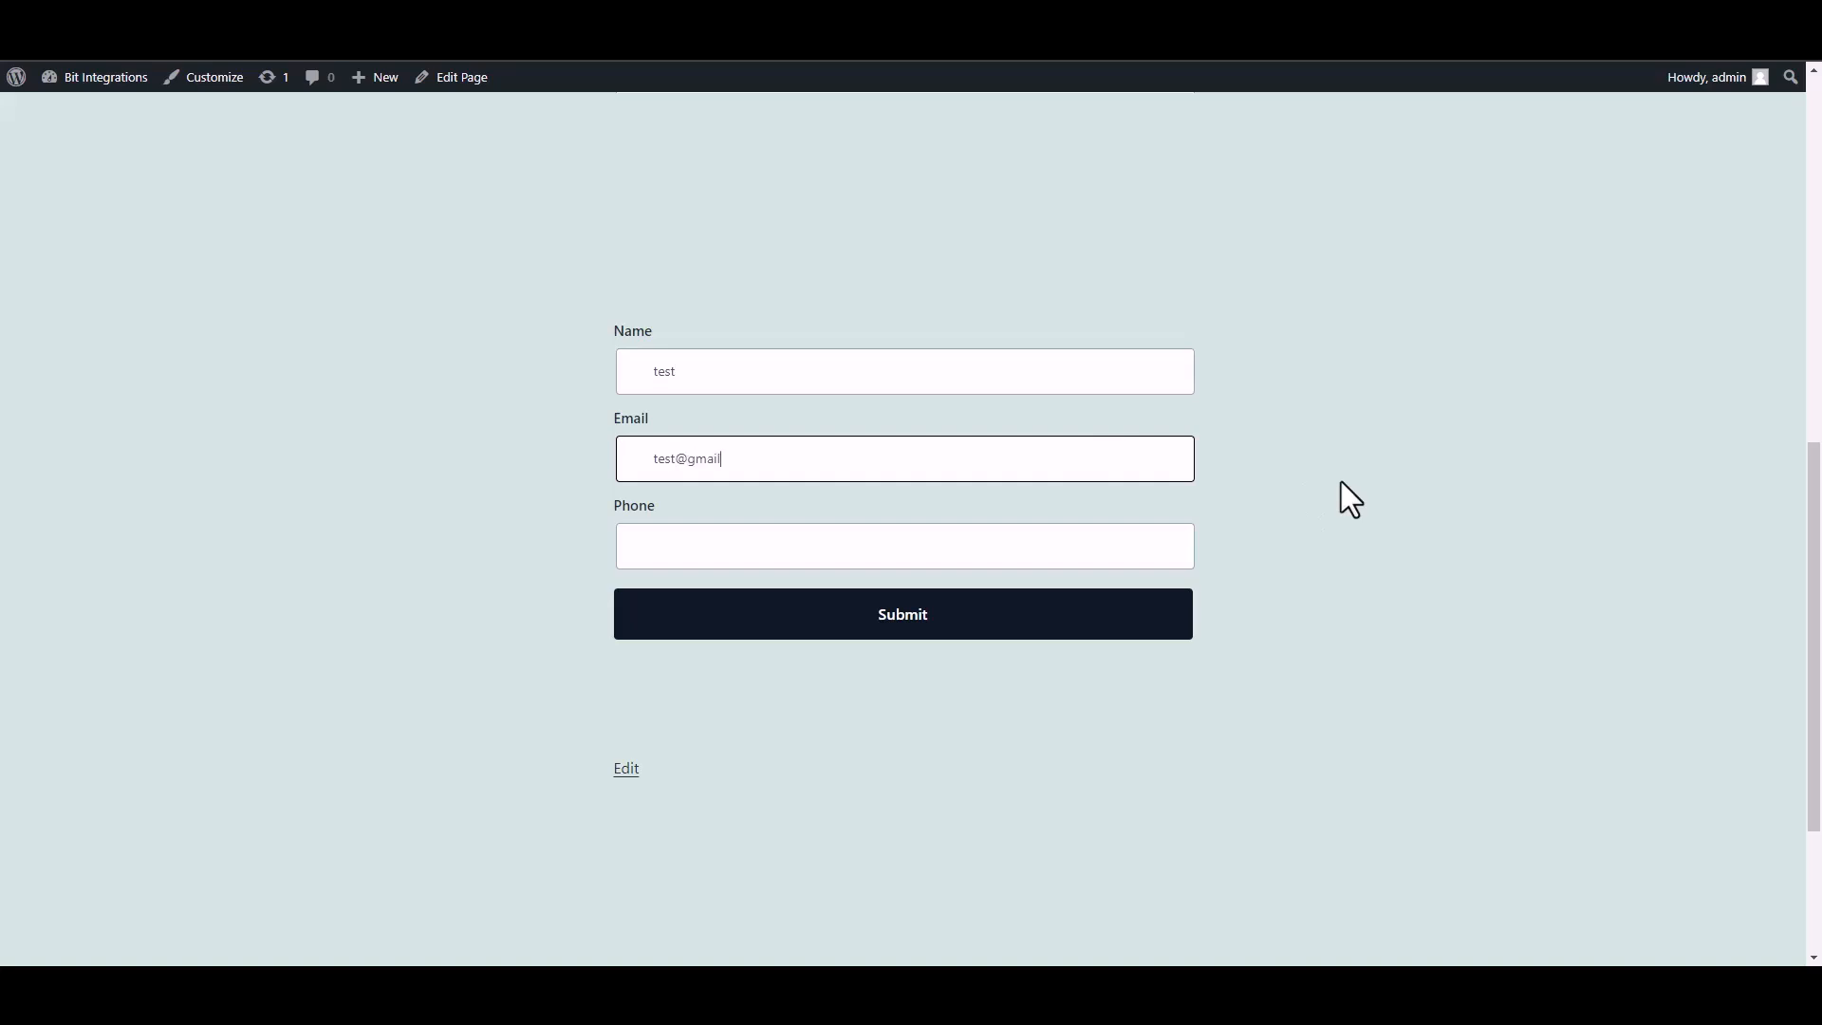
text(.com)
click(1094, 550)
text(58566255)
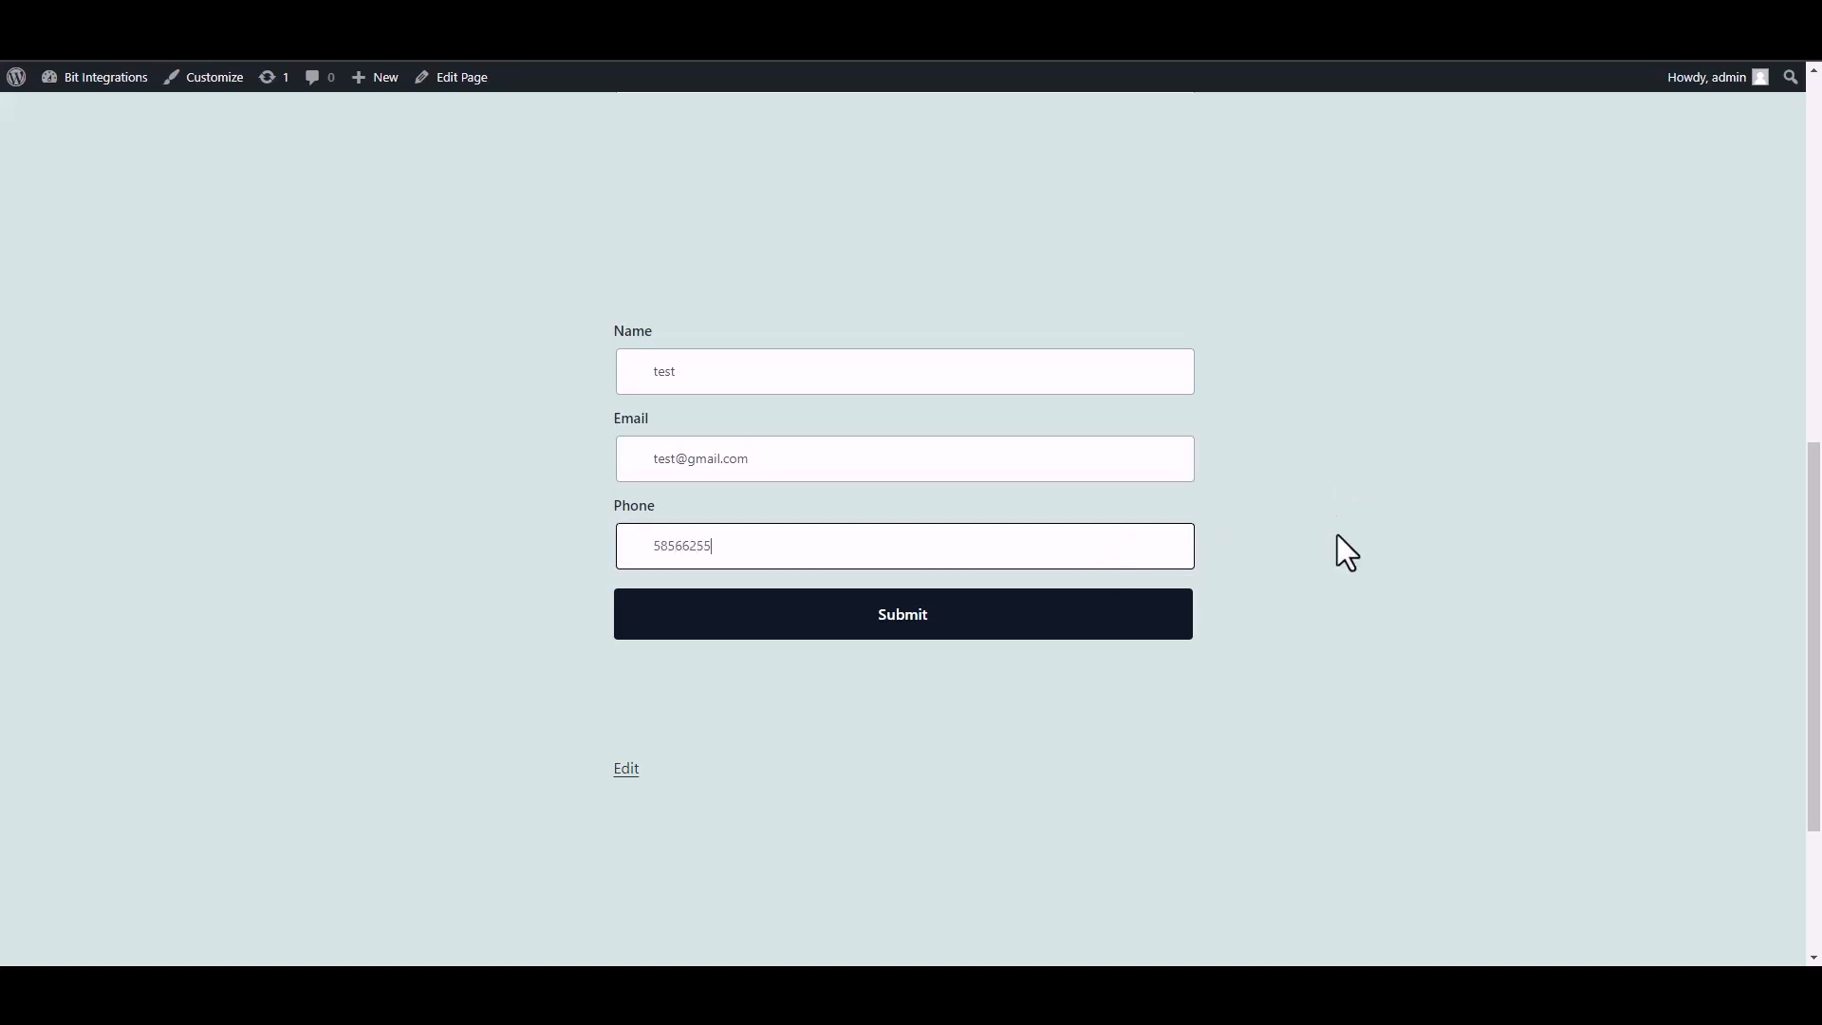
click(1175, 617)
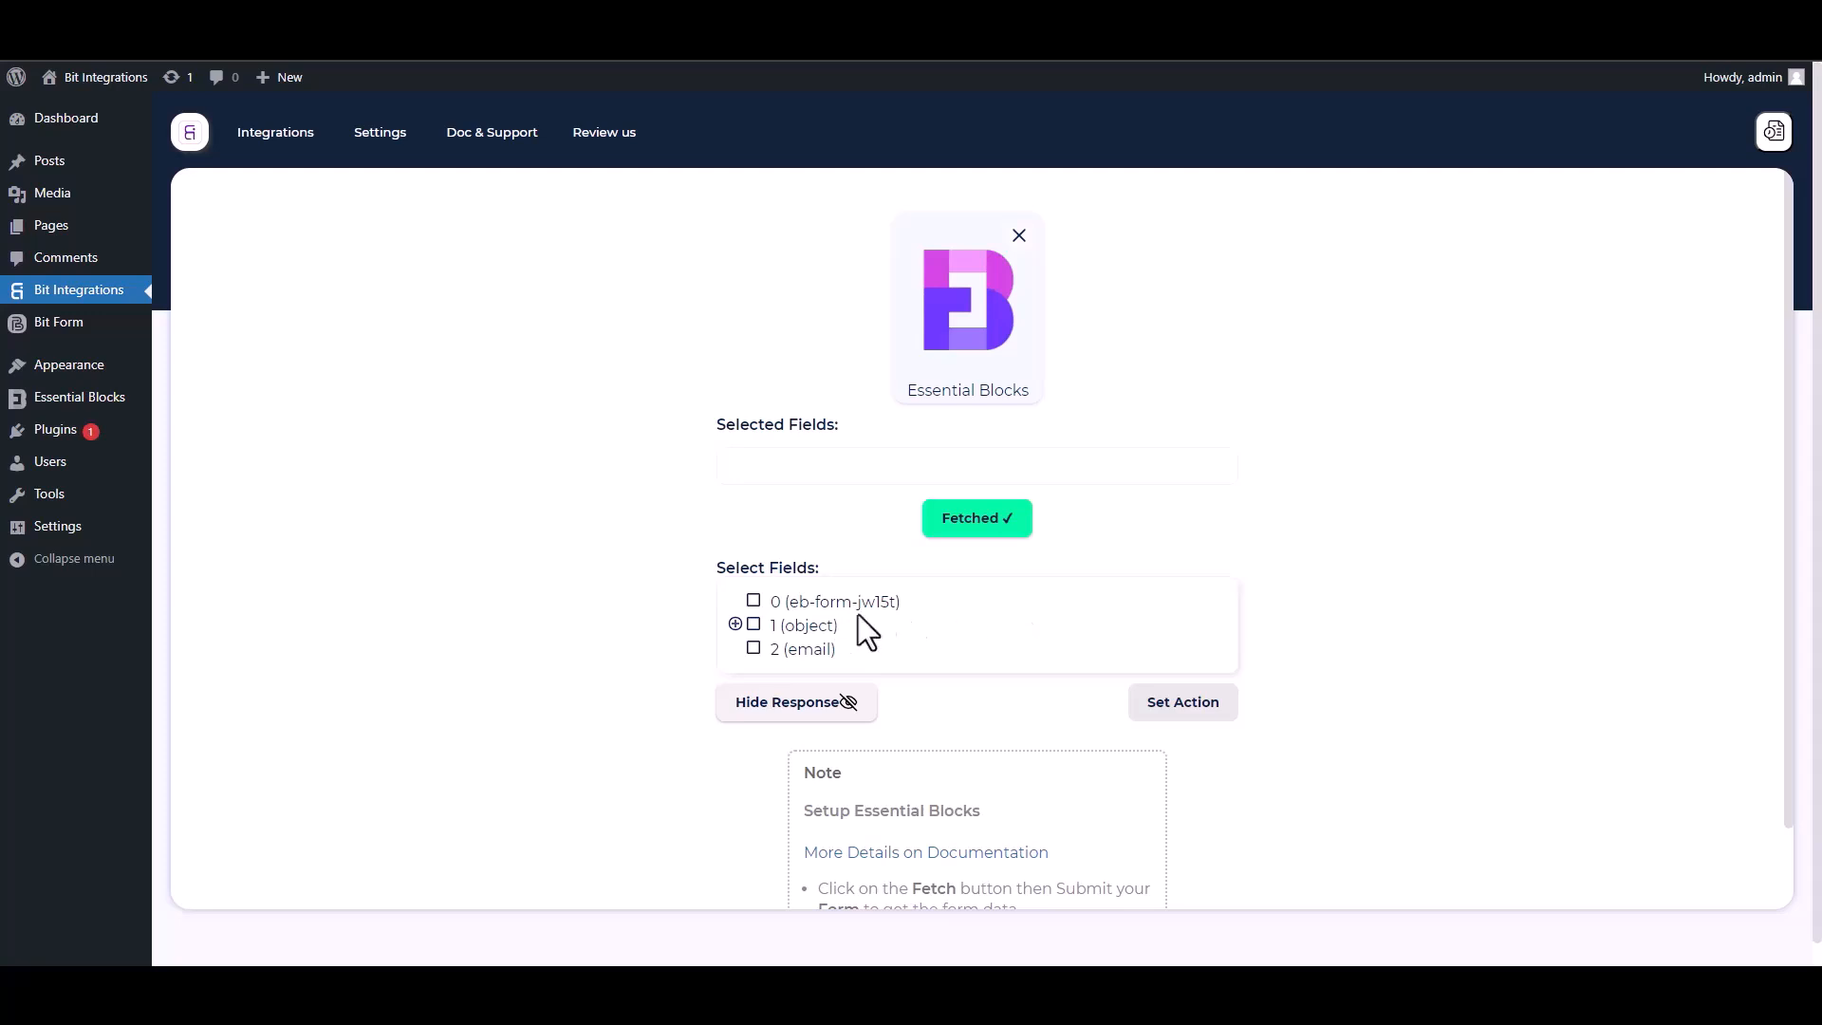
- Select field 0 and the Name, Email and Phone sub-fields of object 1
drag(919, 611, 764, 603)
click(755, 603)
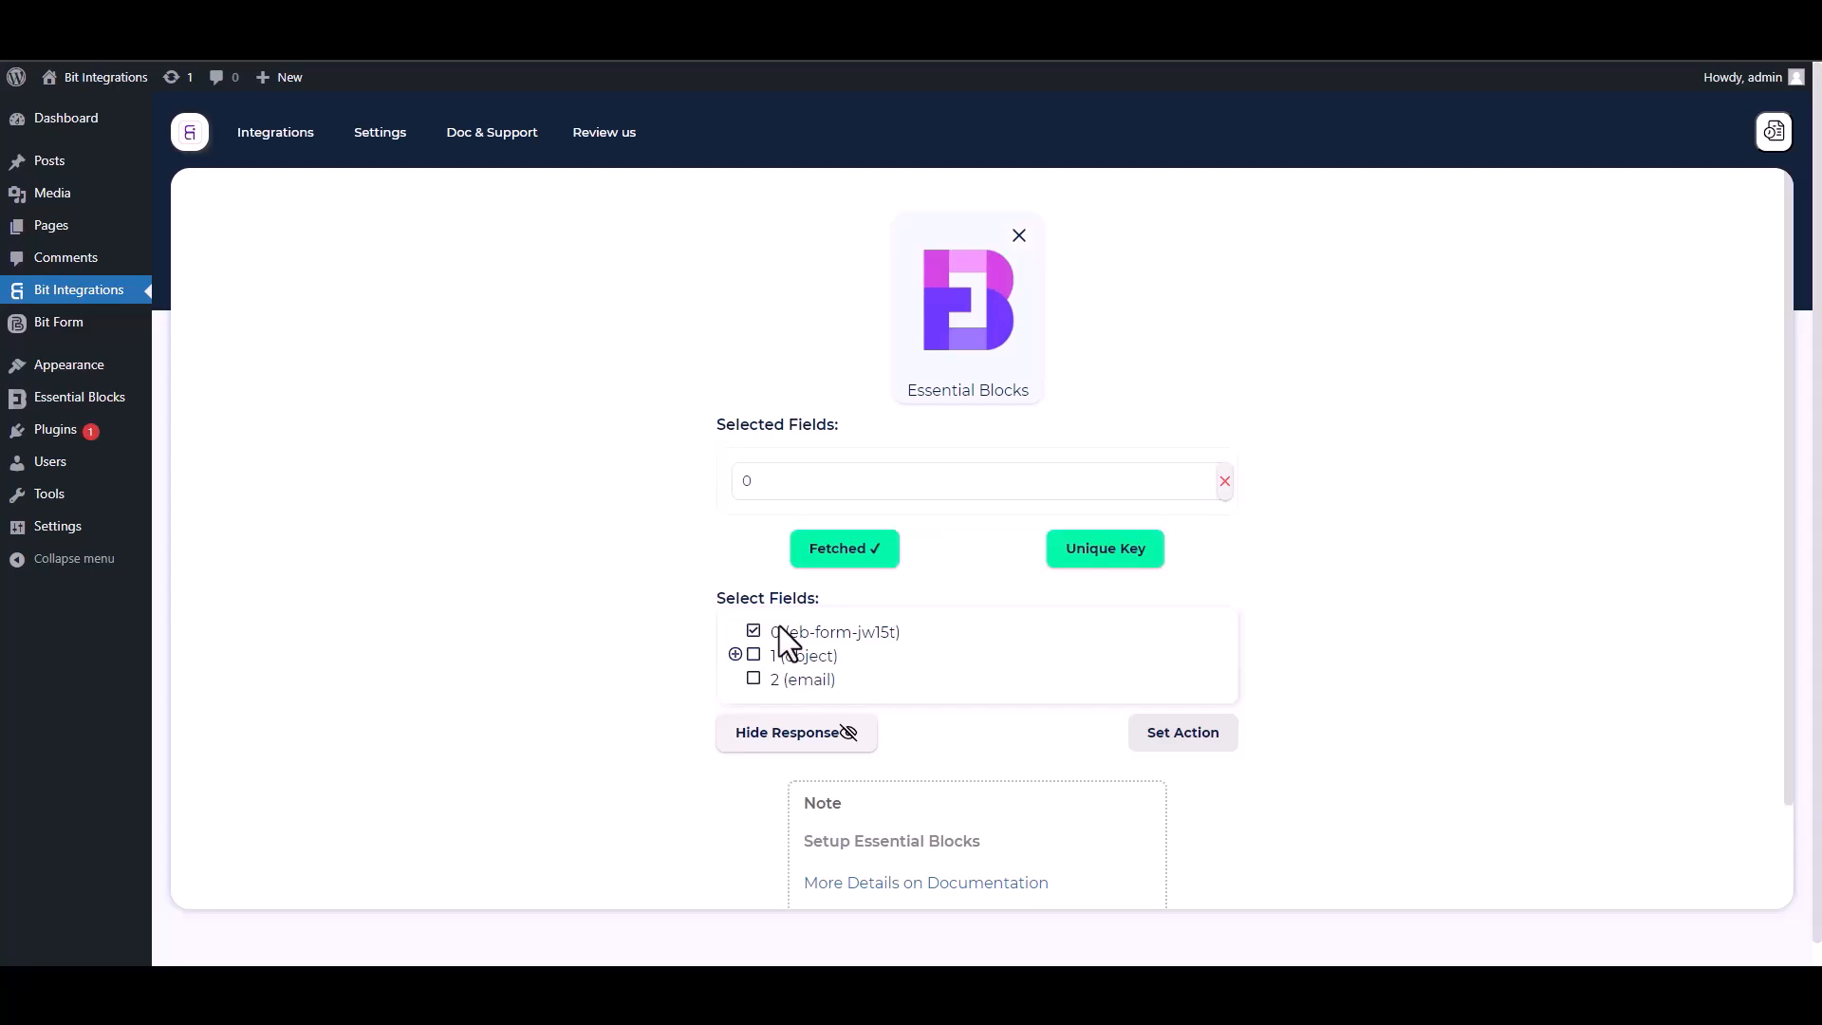
click(735, 654)
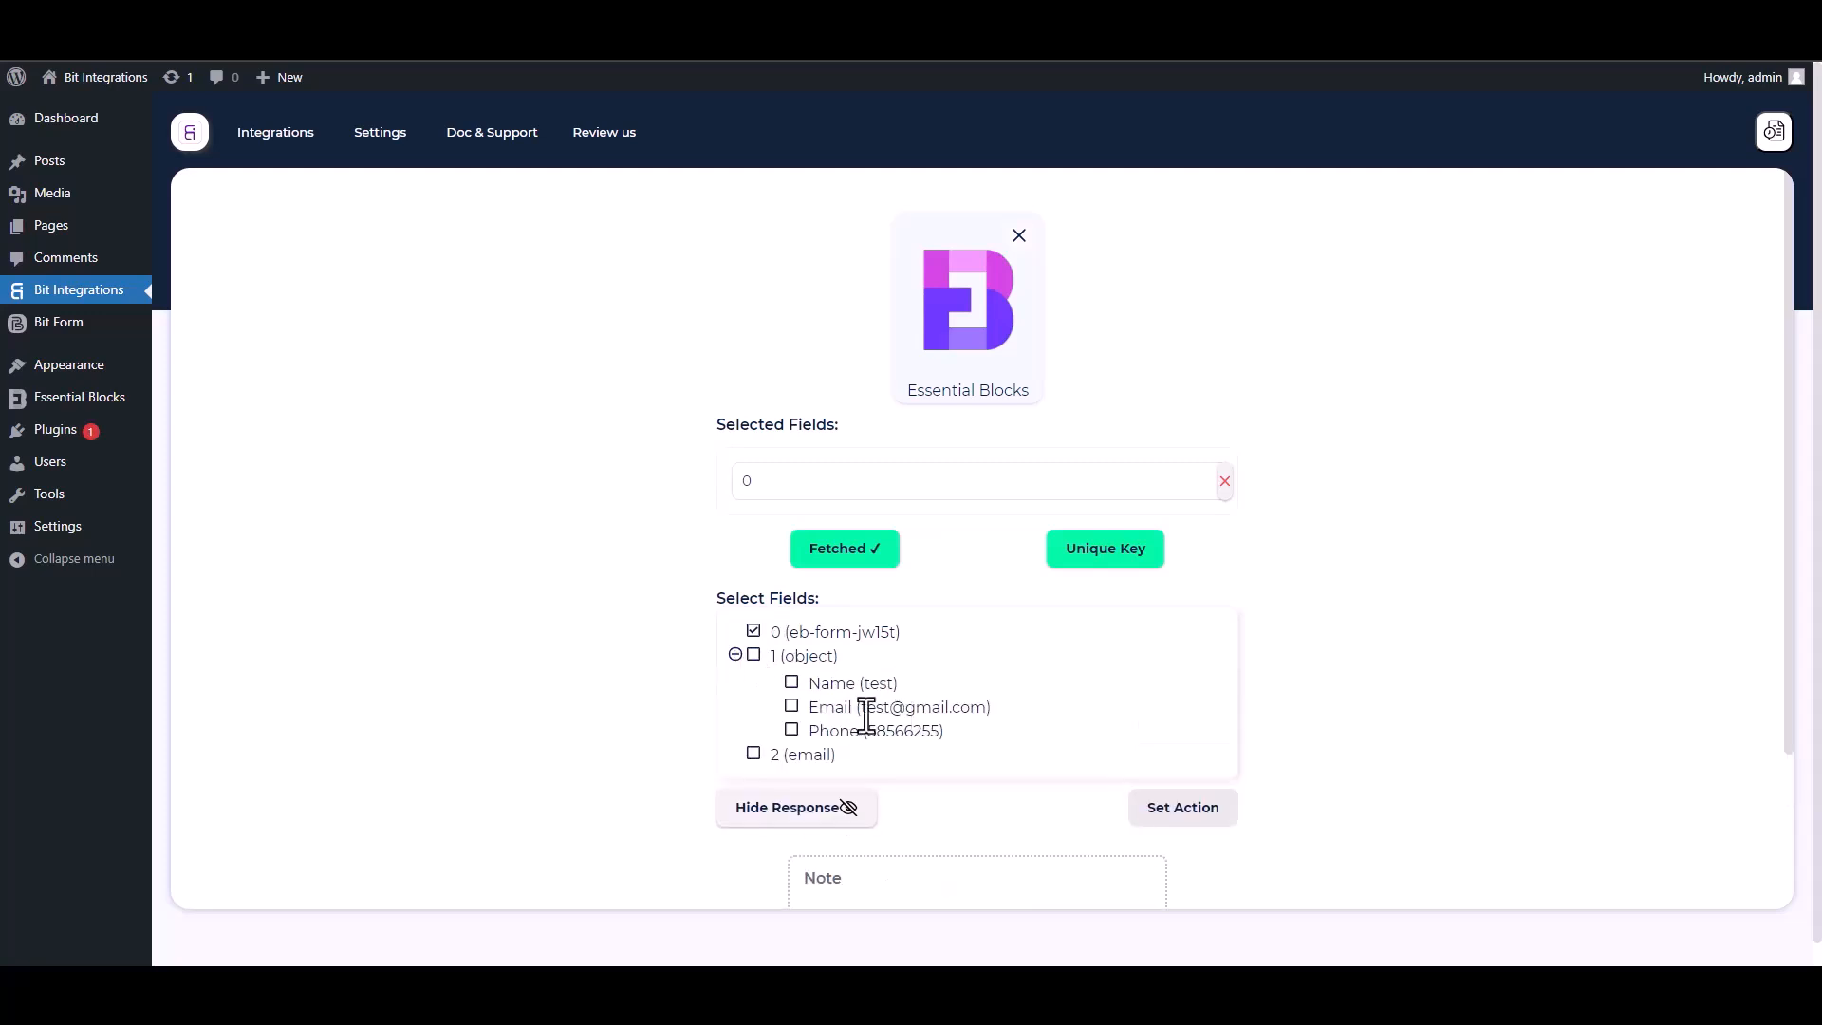
click(794, 685)
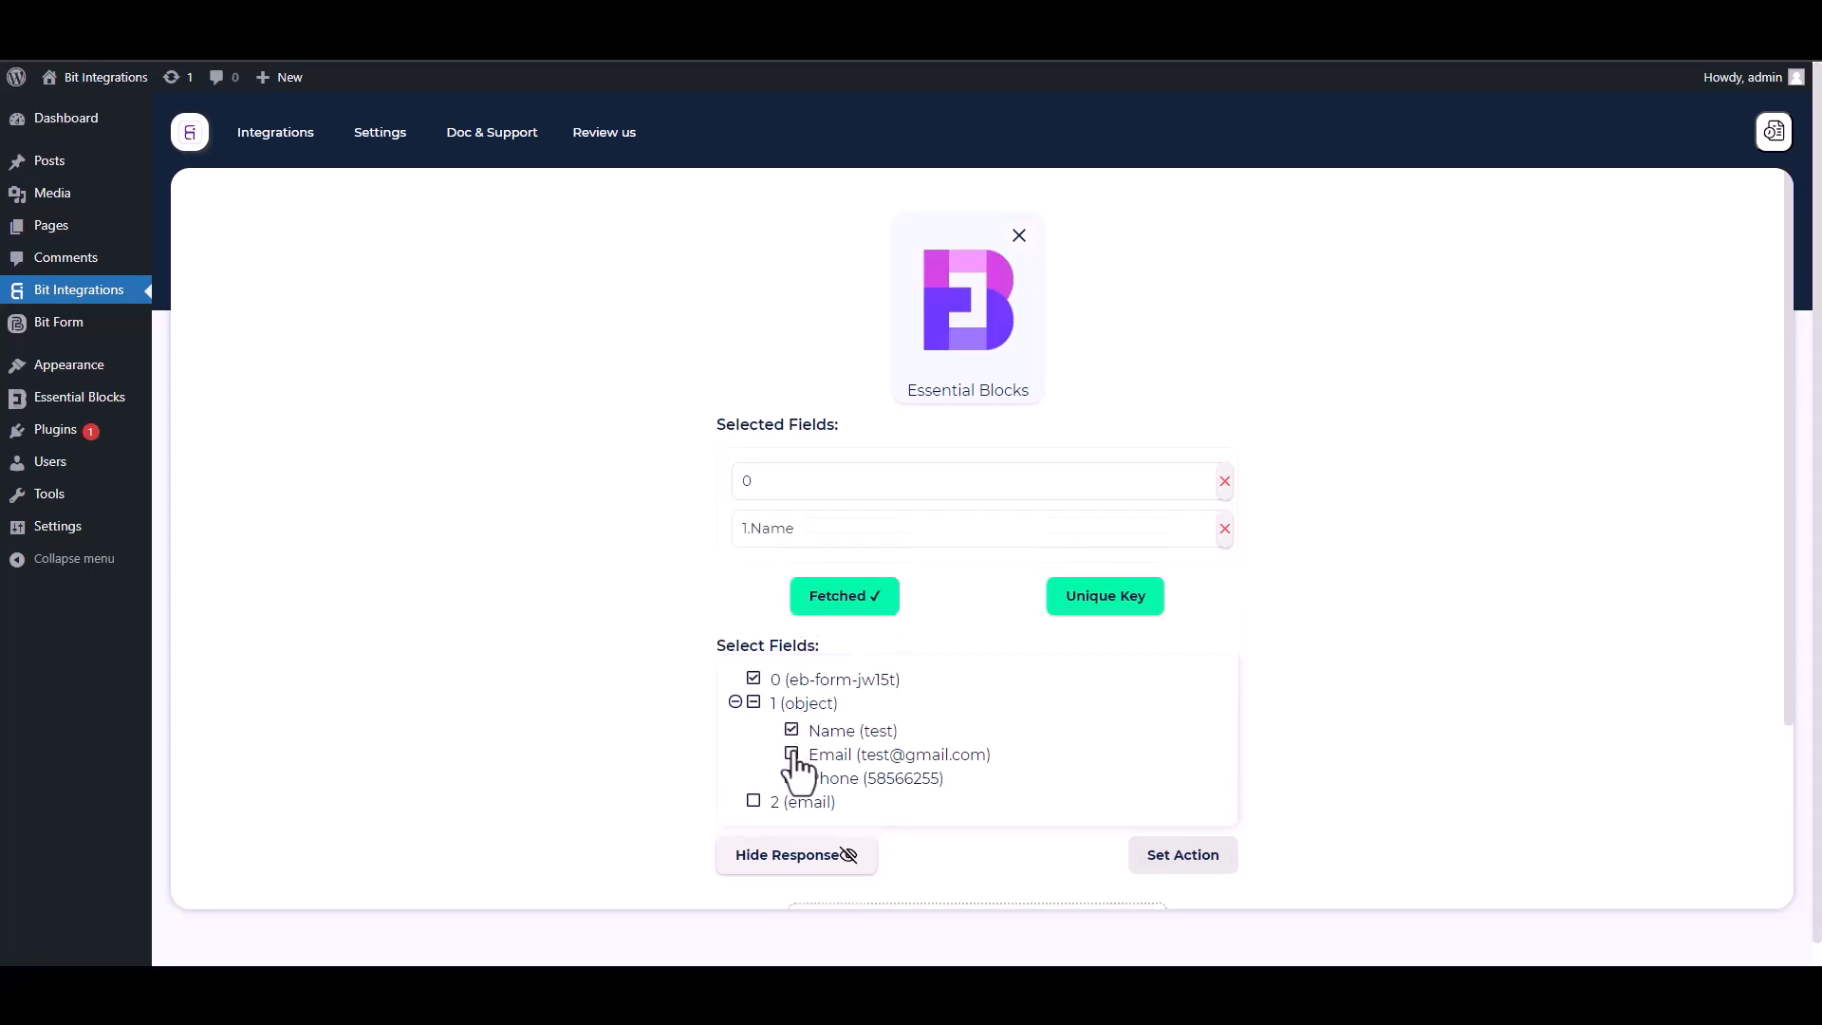
click(794, 754)
click(793, 826)
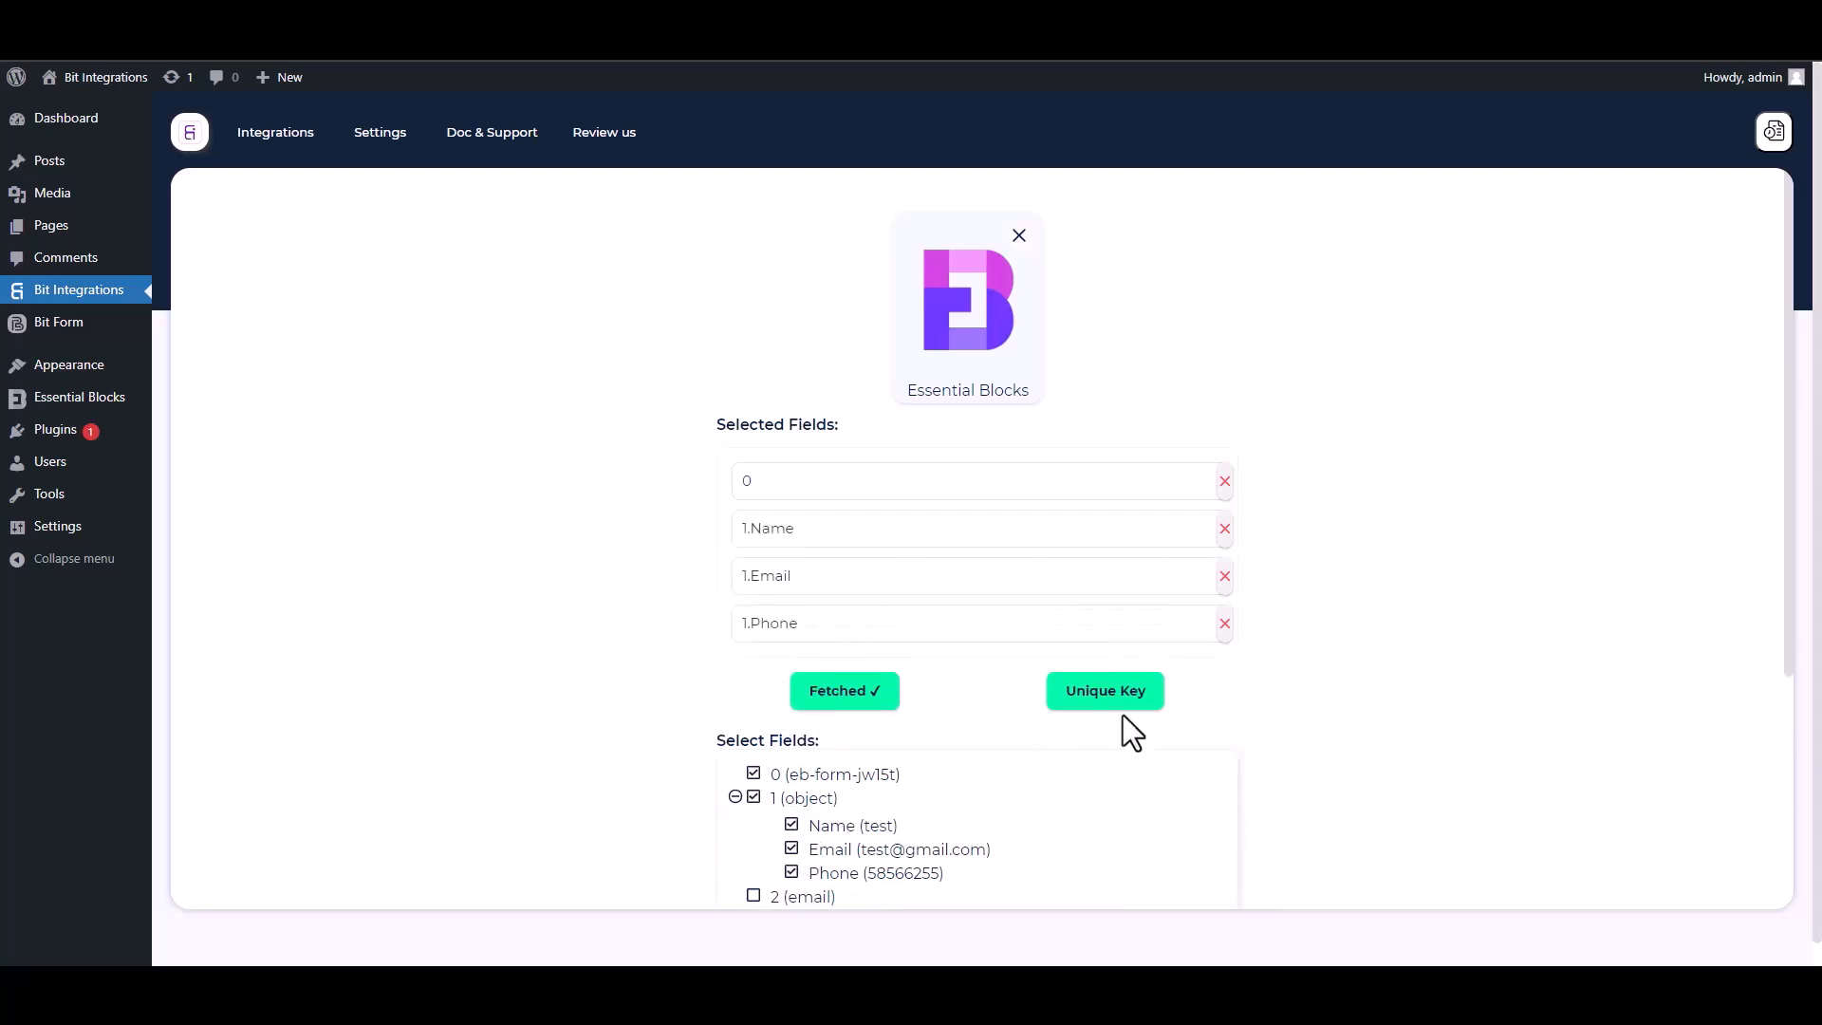
- Set field 0 as the unique primary key
drag(1786, 607, 1792, 793)
click(1123, 524)
click(897, 524)
click(767, 570)
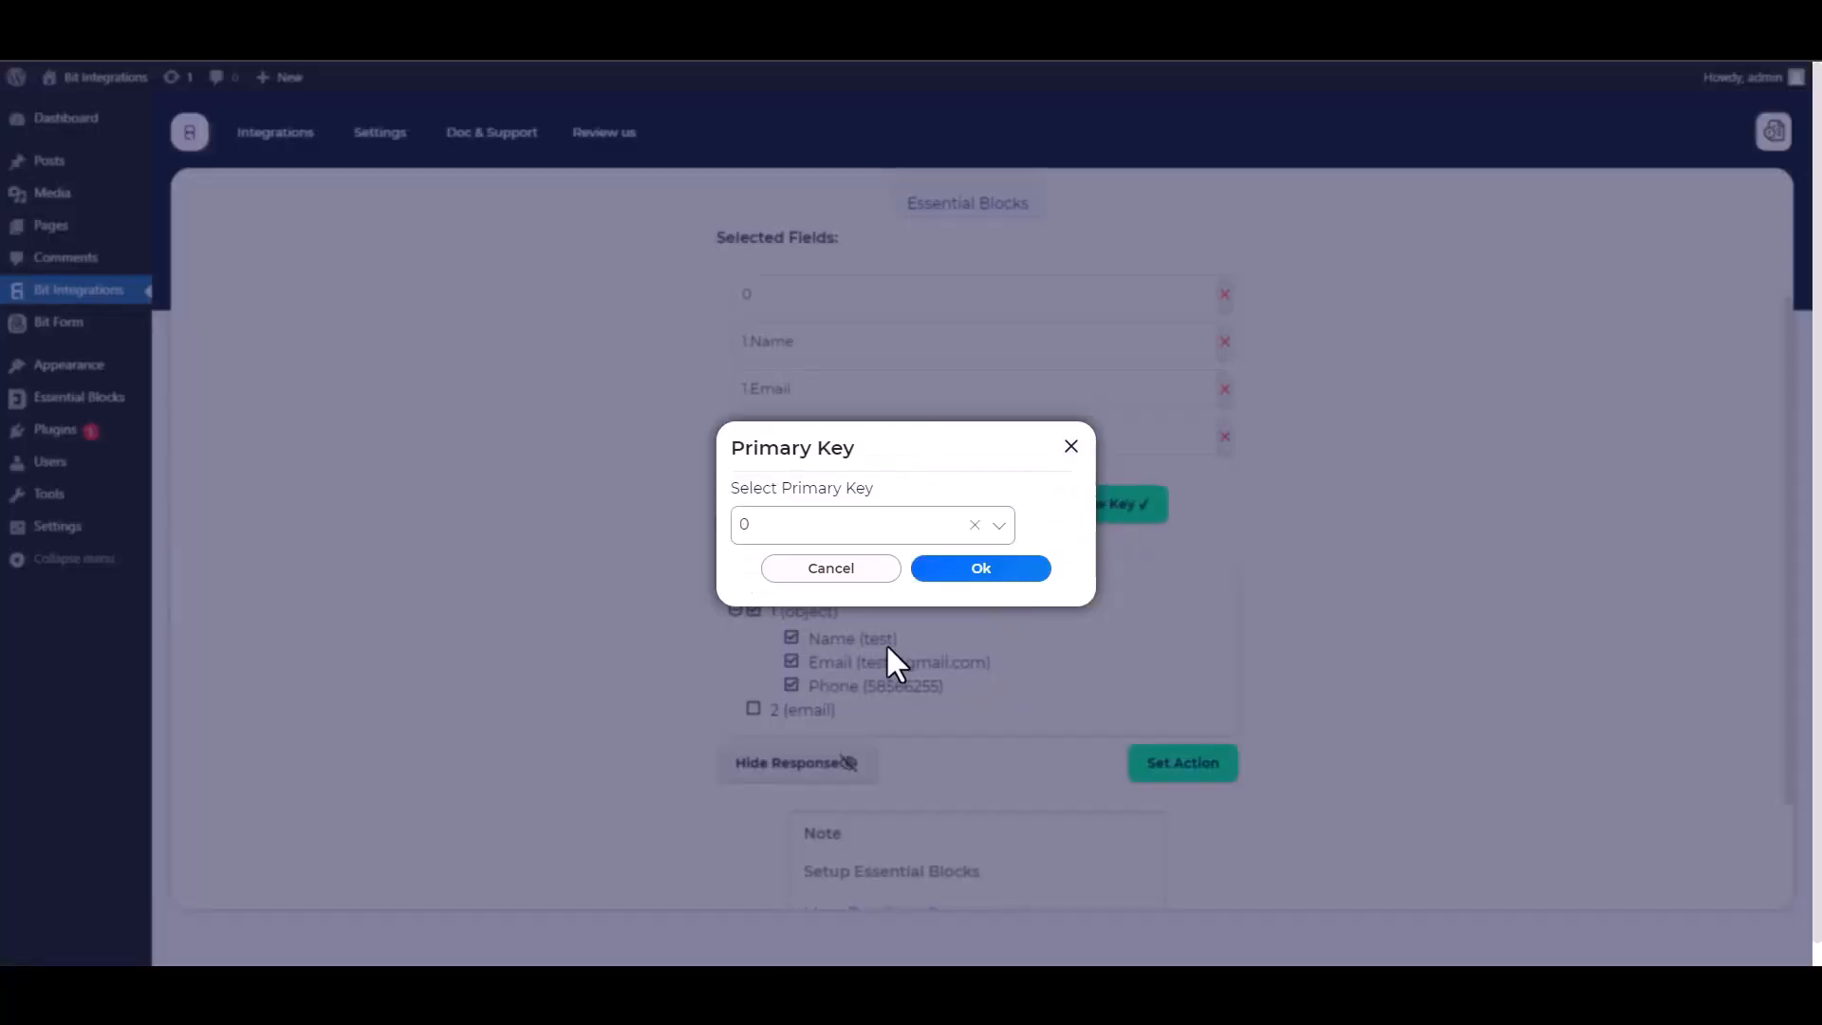
click(975, 572)
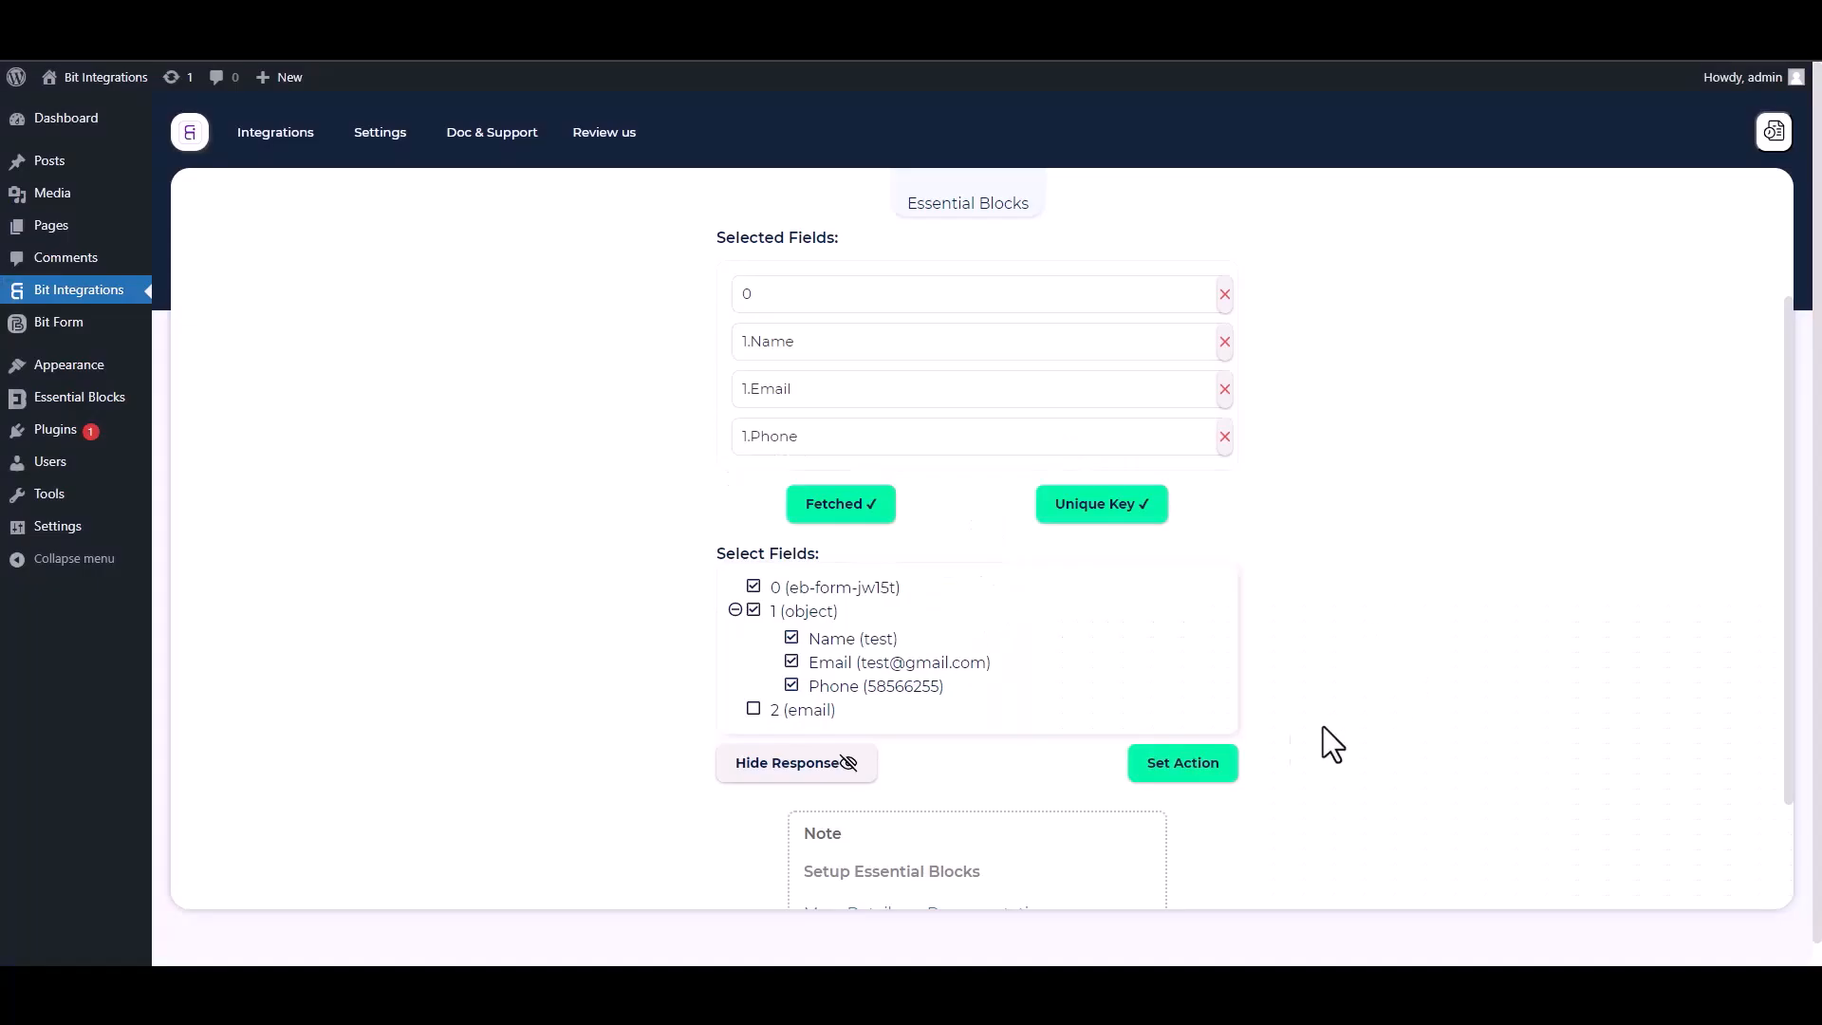
- Search for 'sal' and select Salesmate as the action app
click(1230, 767)
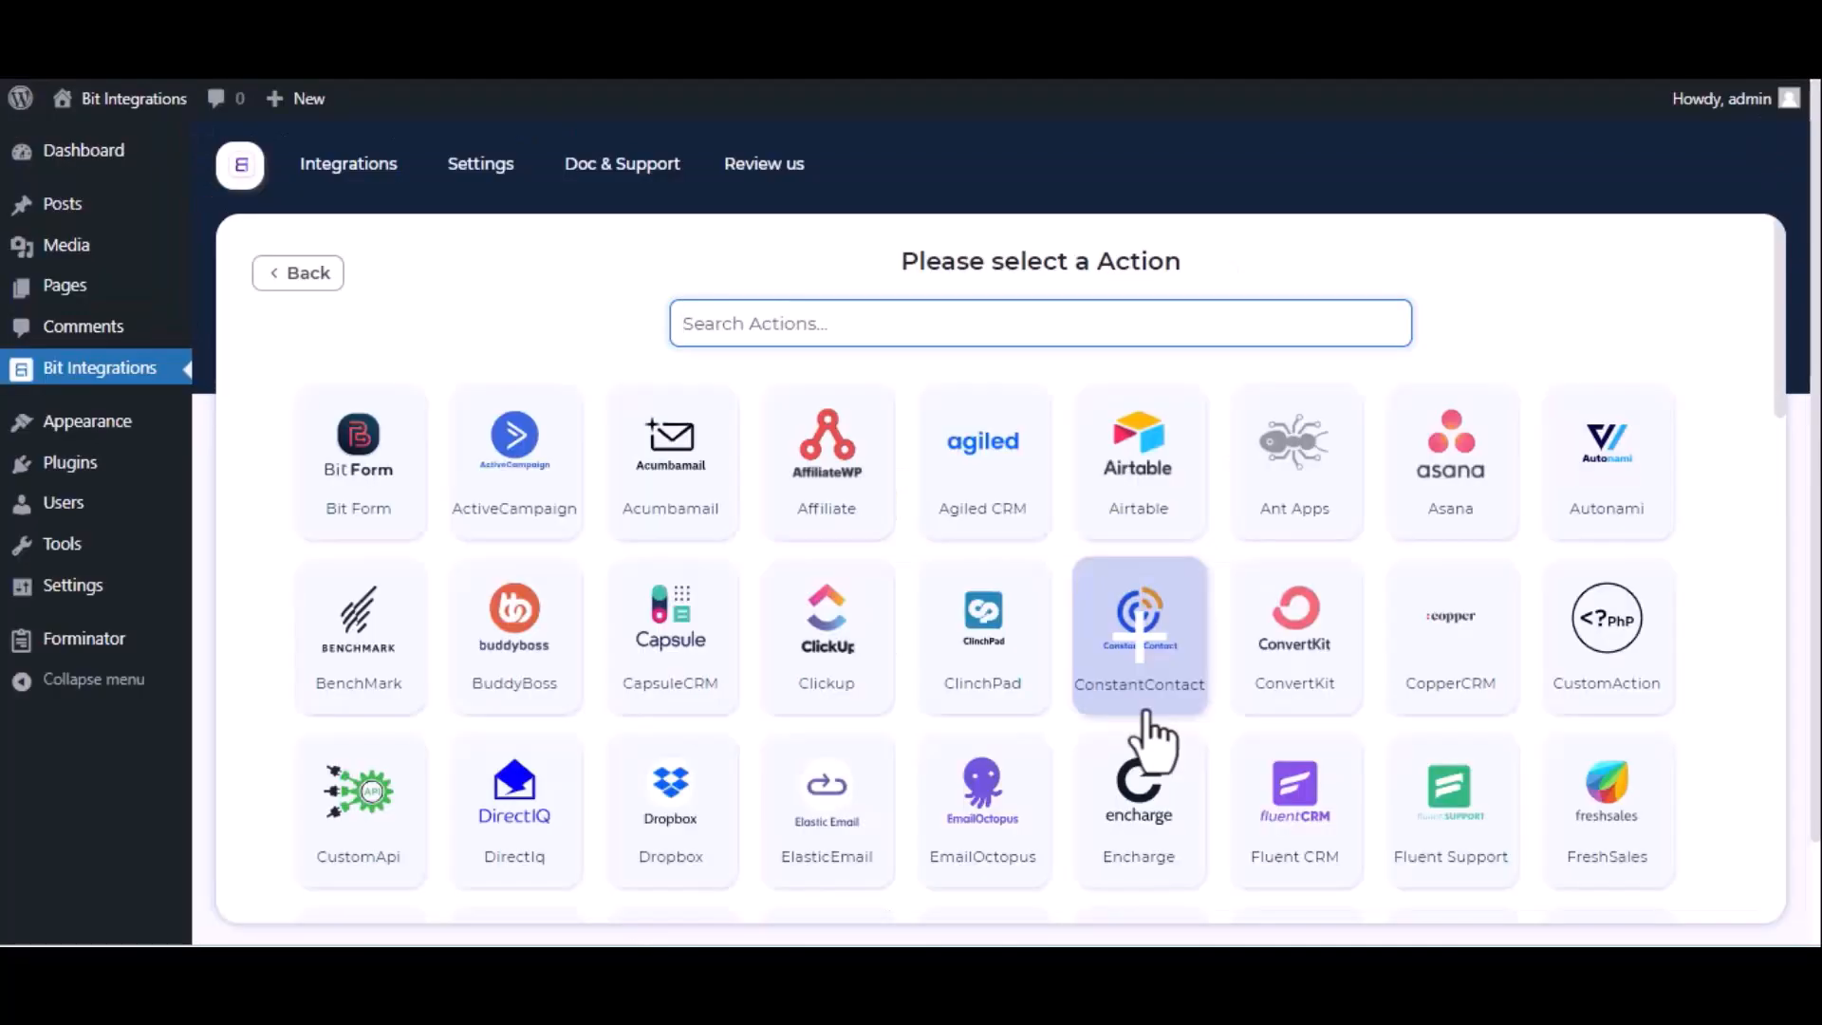
text(sal)
click(1152, 537)
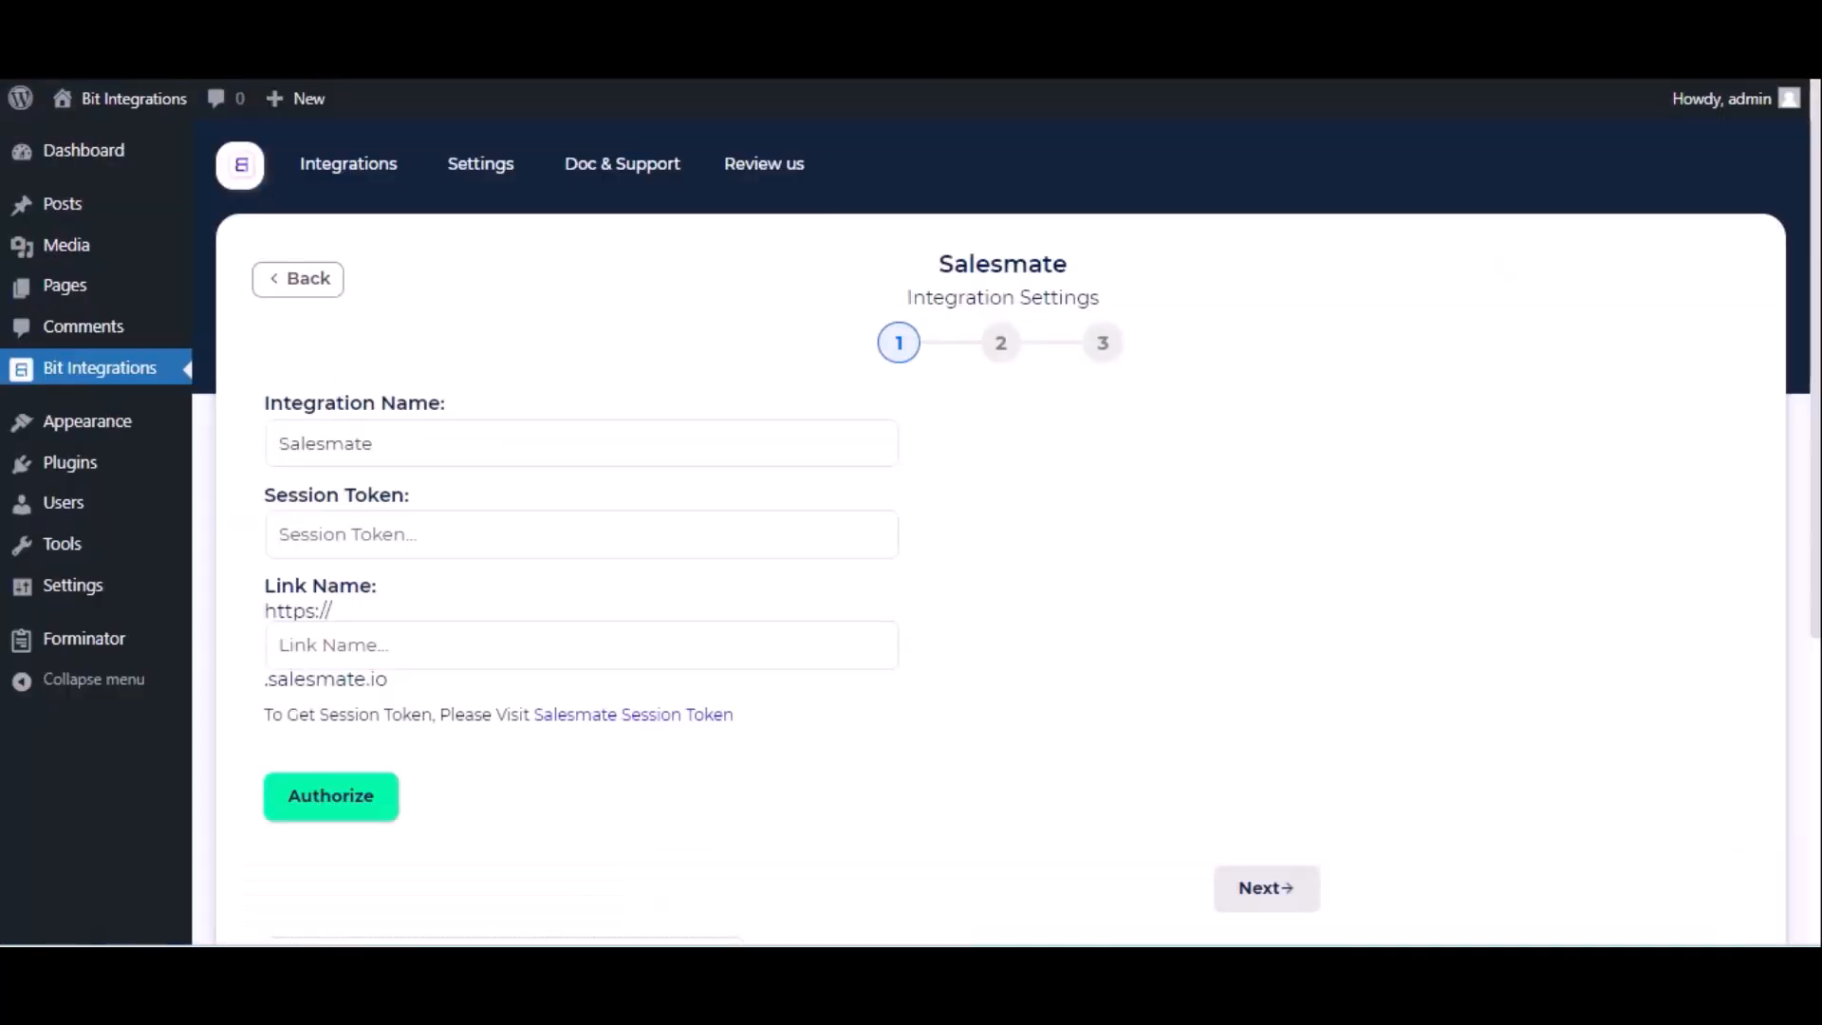
- Enter 'bitapps' as the Link Name and copy the session key from Salesmate's Access Key page
click(480, 628)
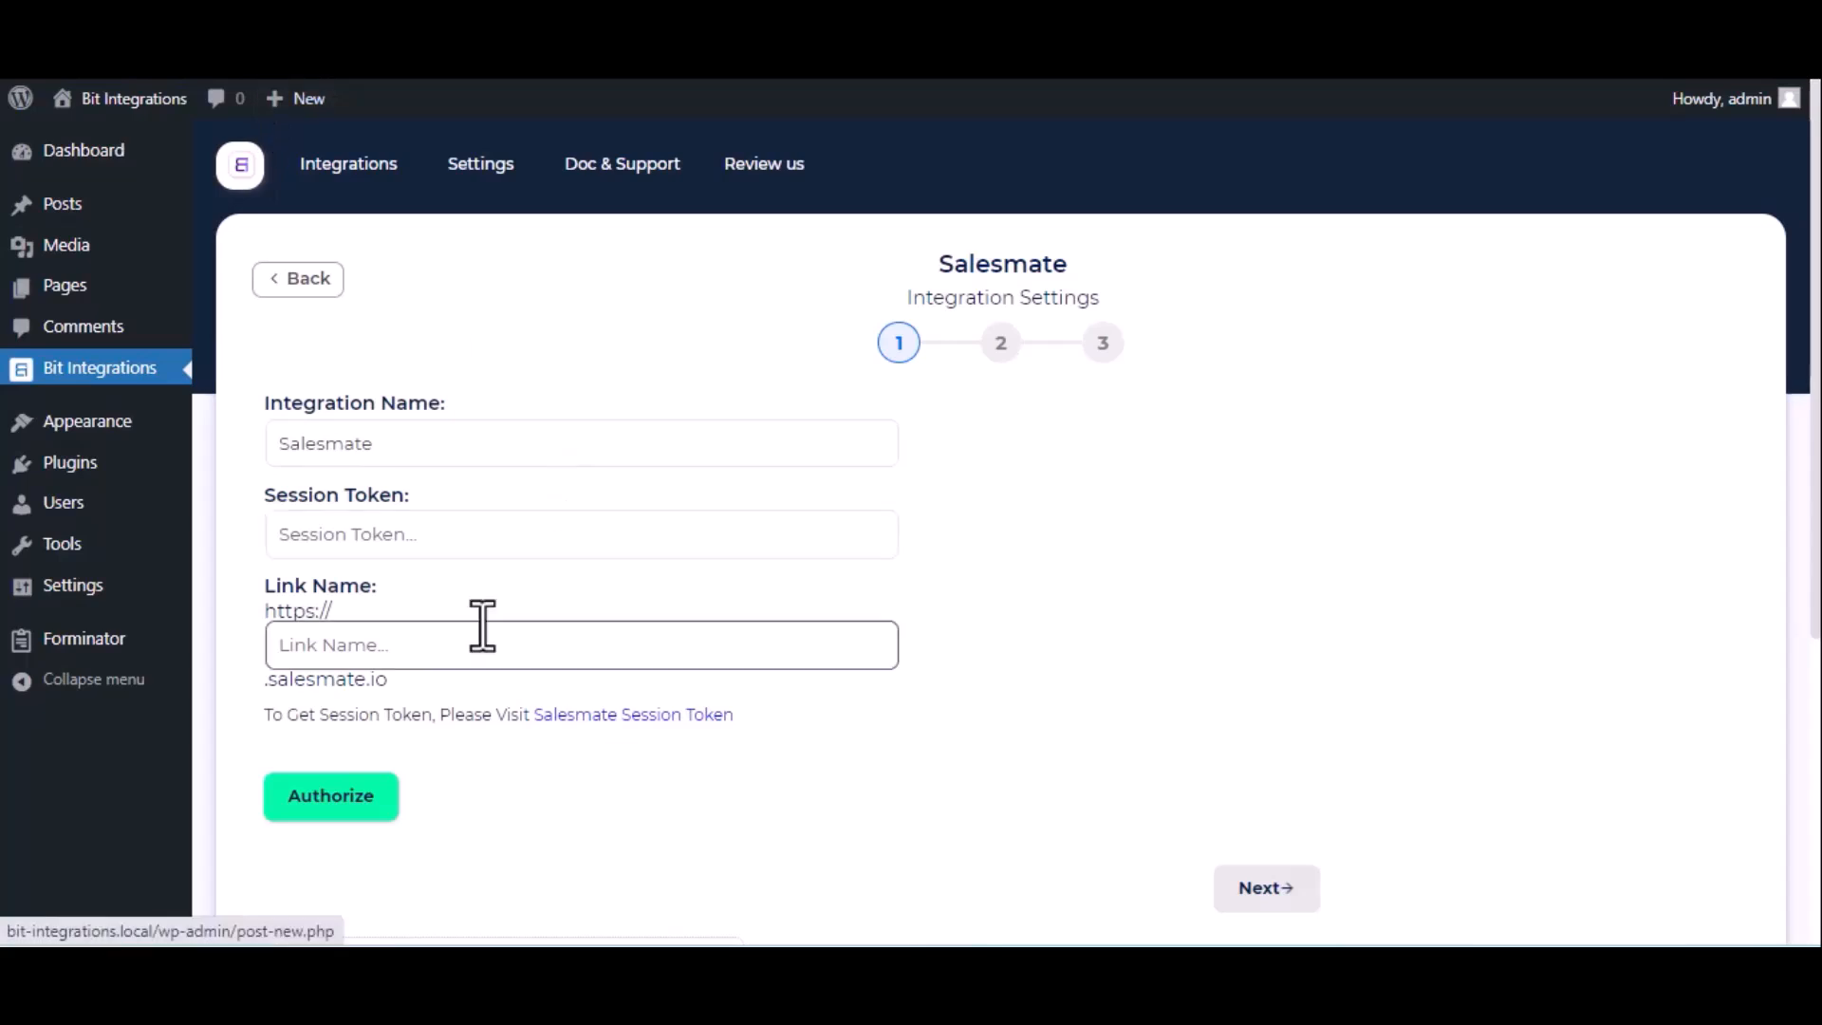
key(ctrl+v)
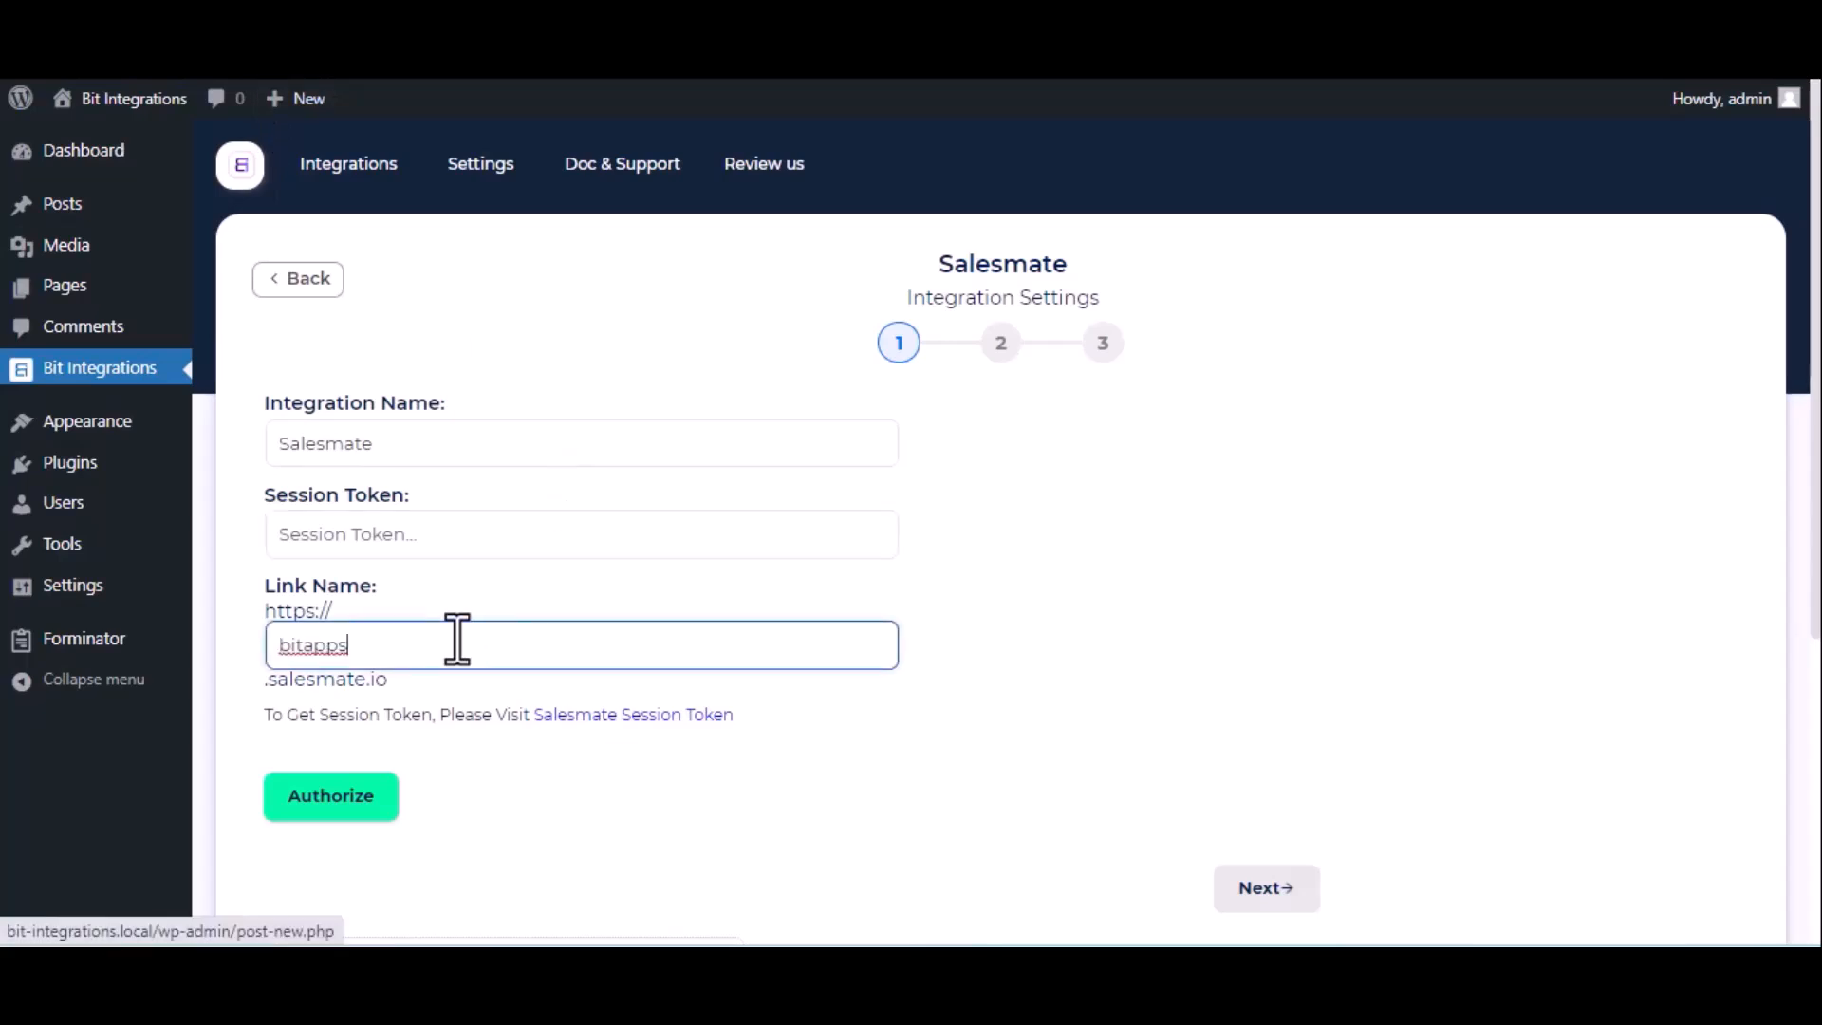
click(606, 719)
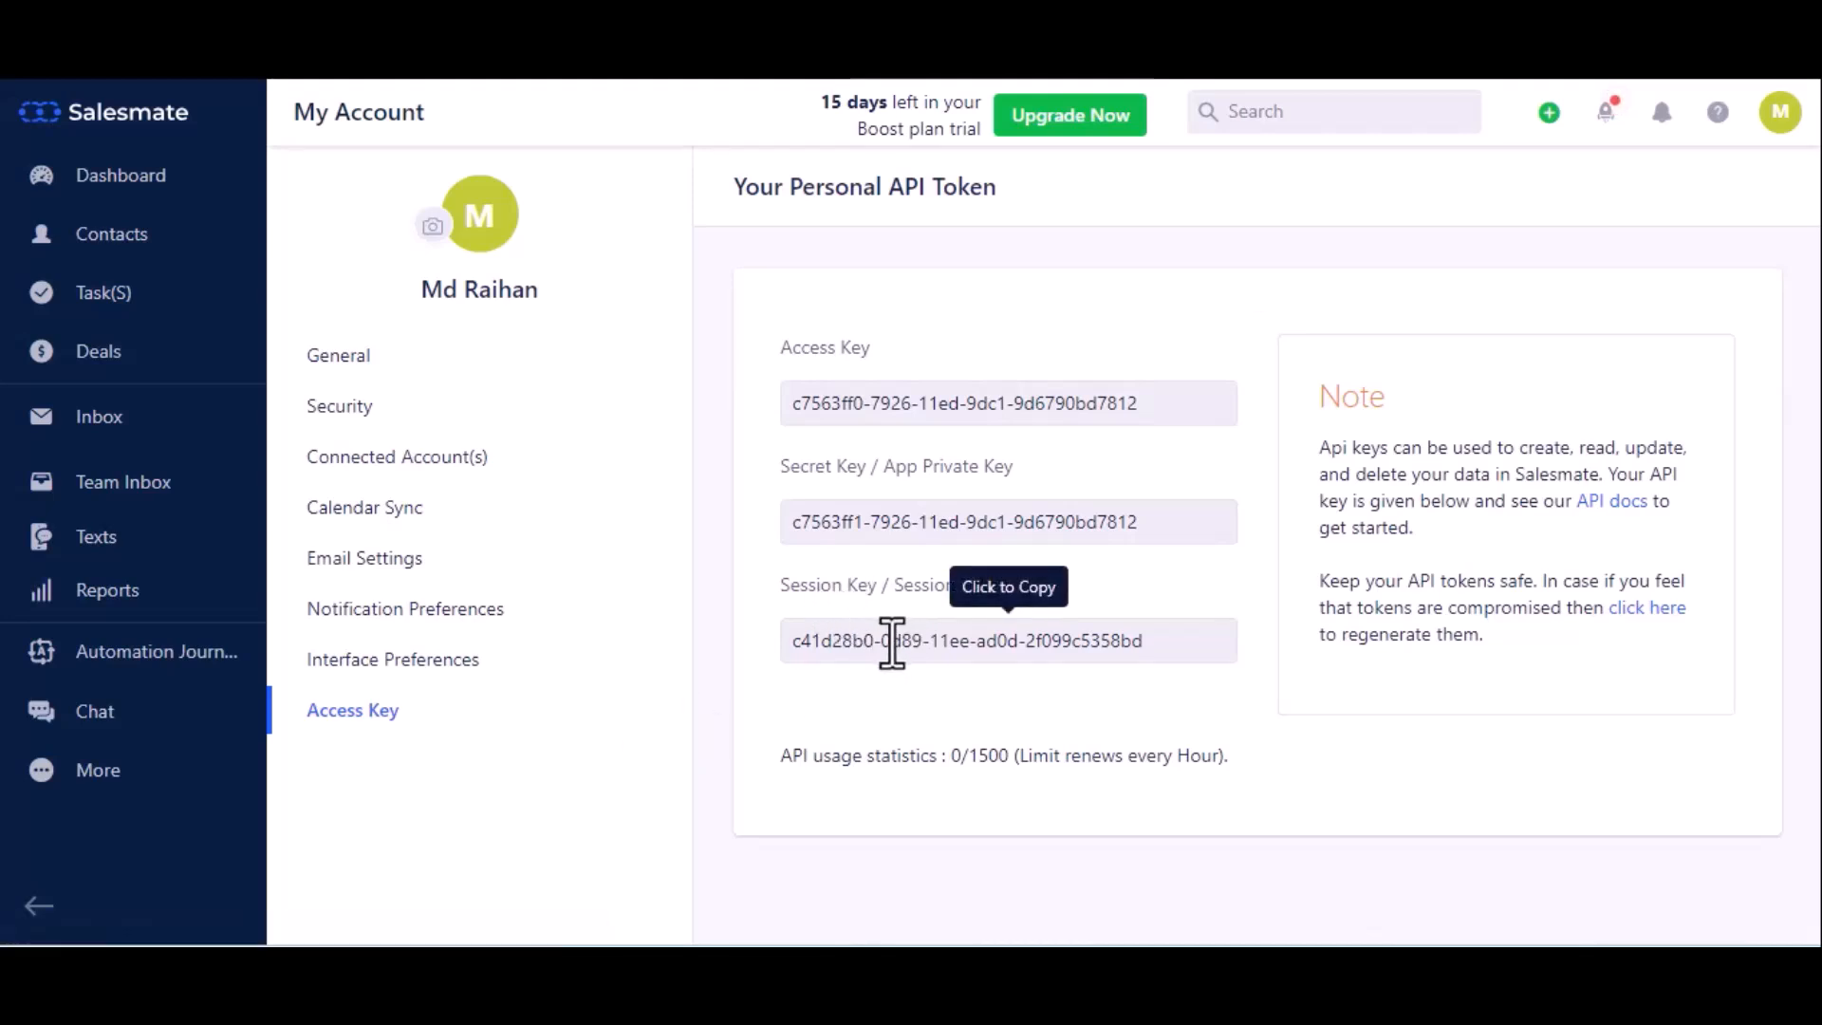
click(892, 642)
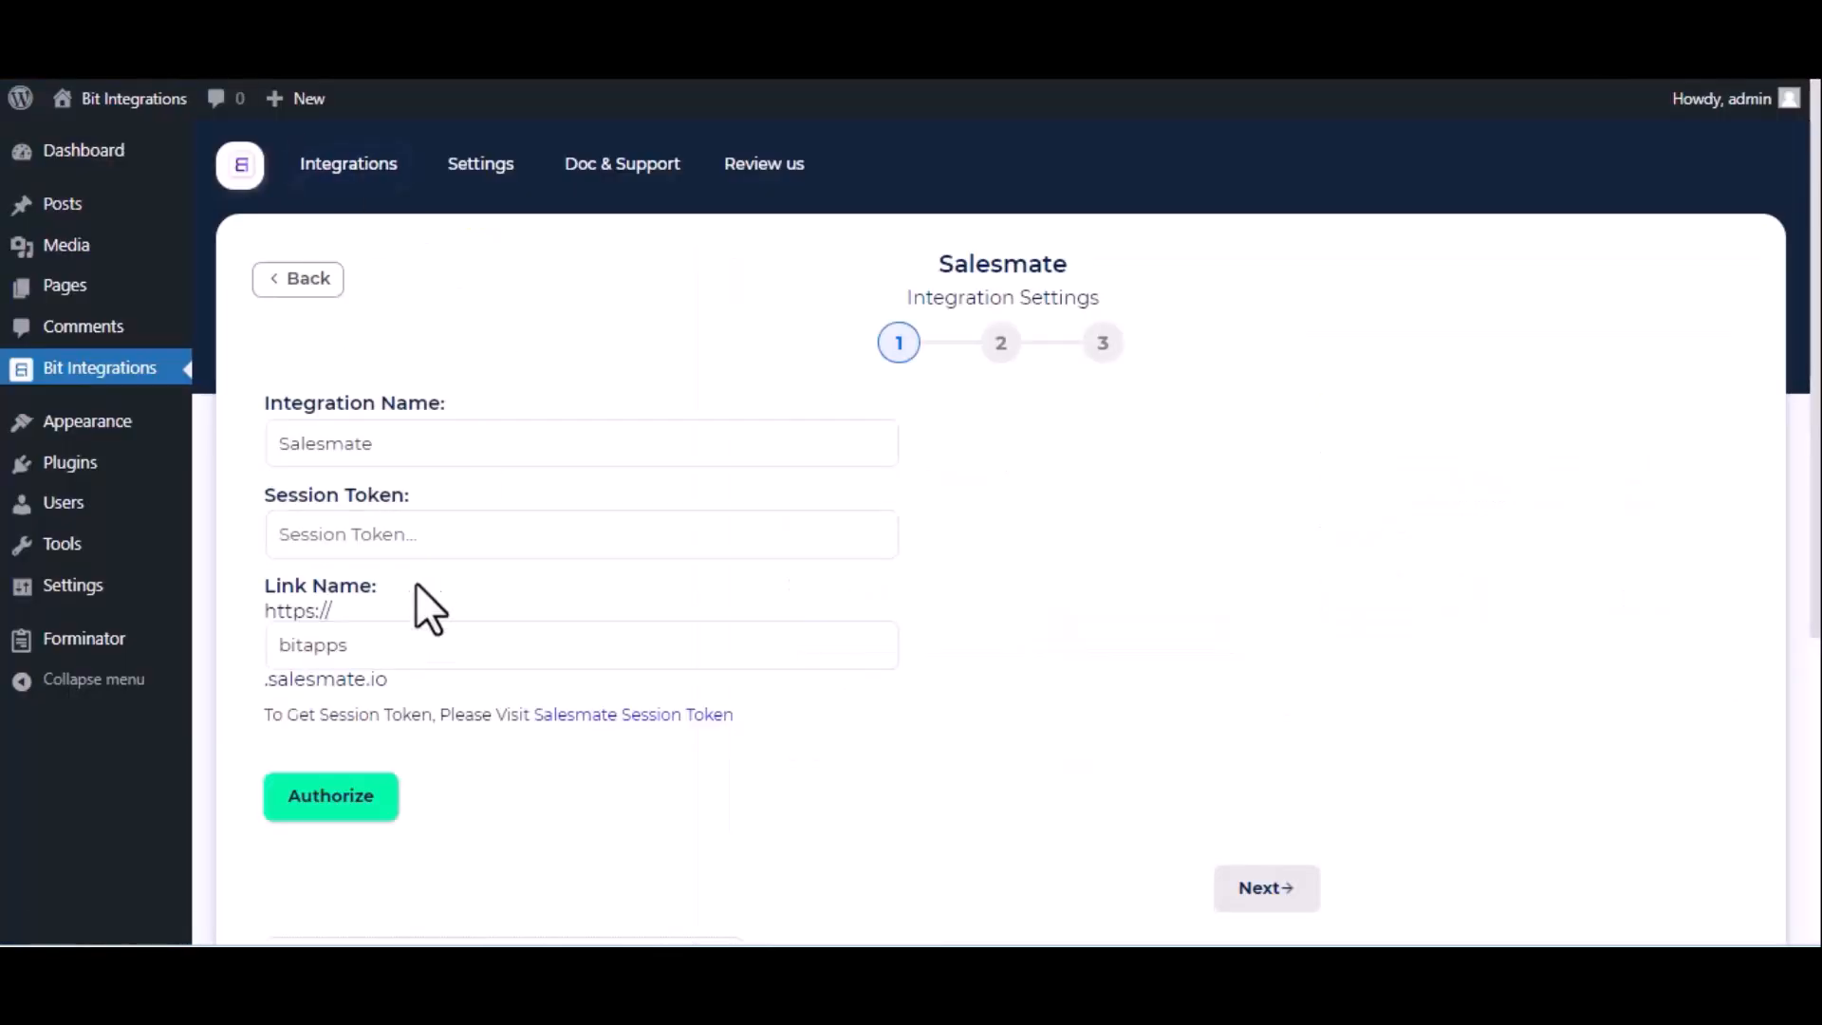
- Paste the session token, authorize the Salesmate connection and continue to action selection
click(427, 533)
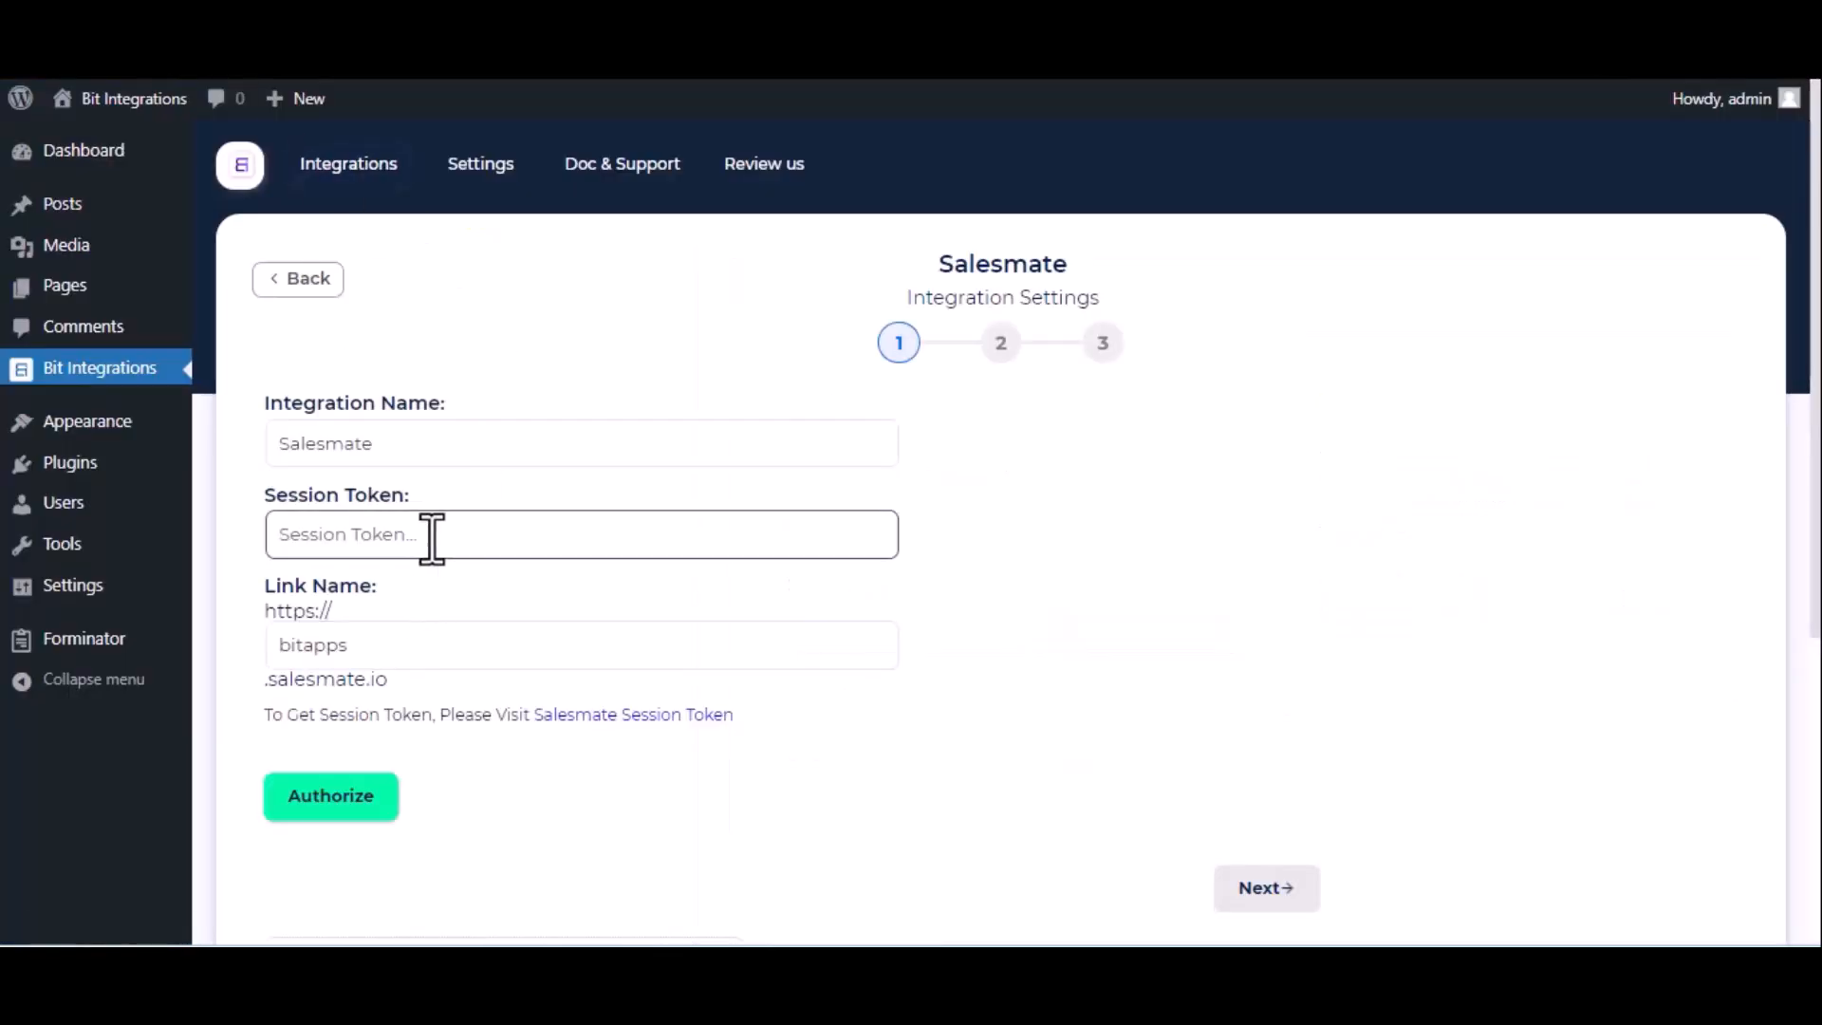
key(ctrl+v)
click(366, 813)
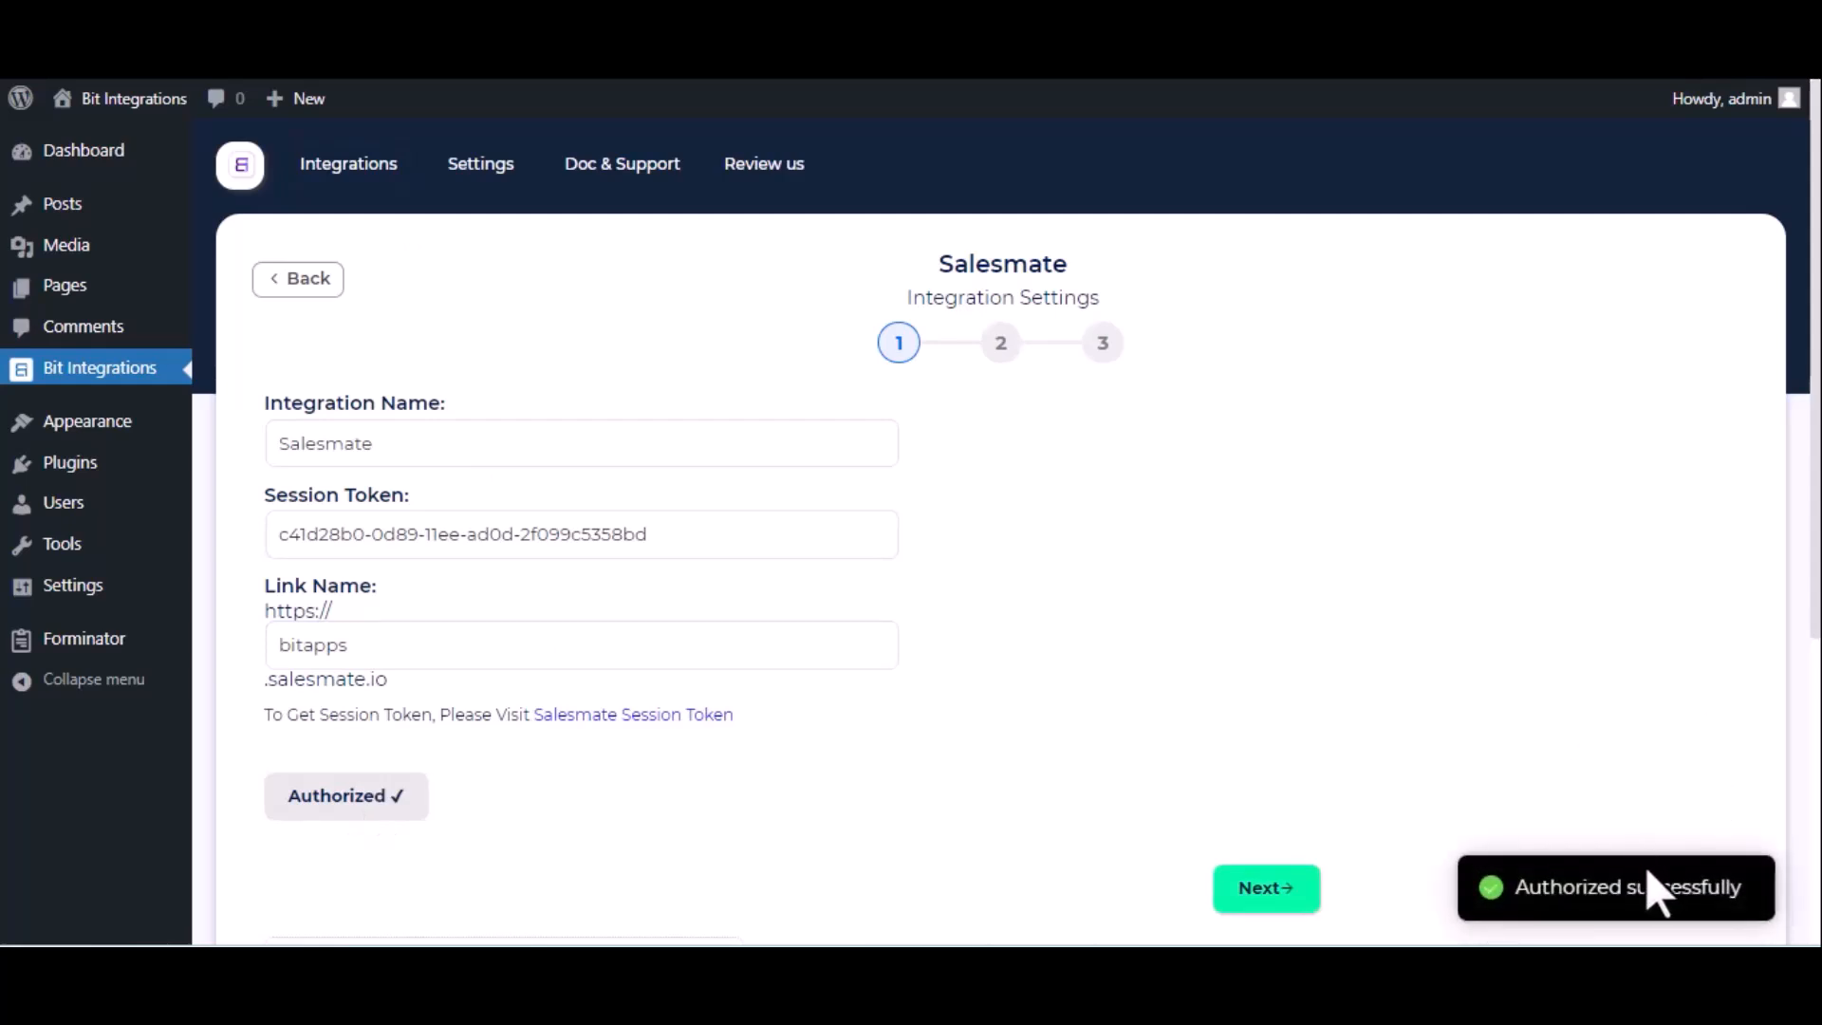
click(1266, 890)
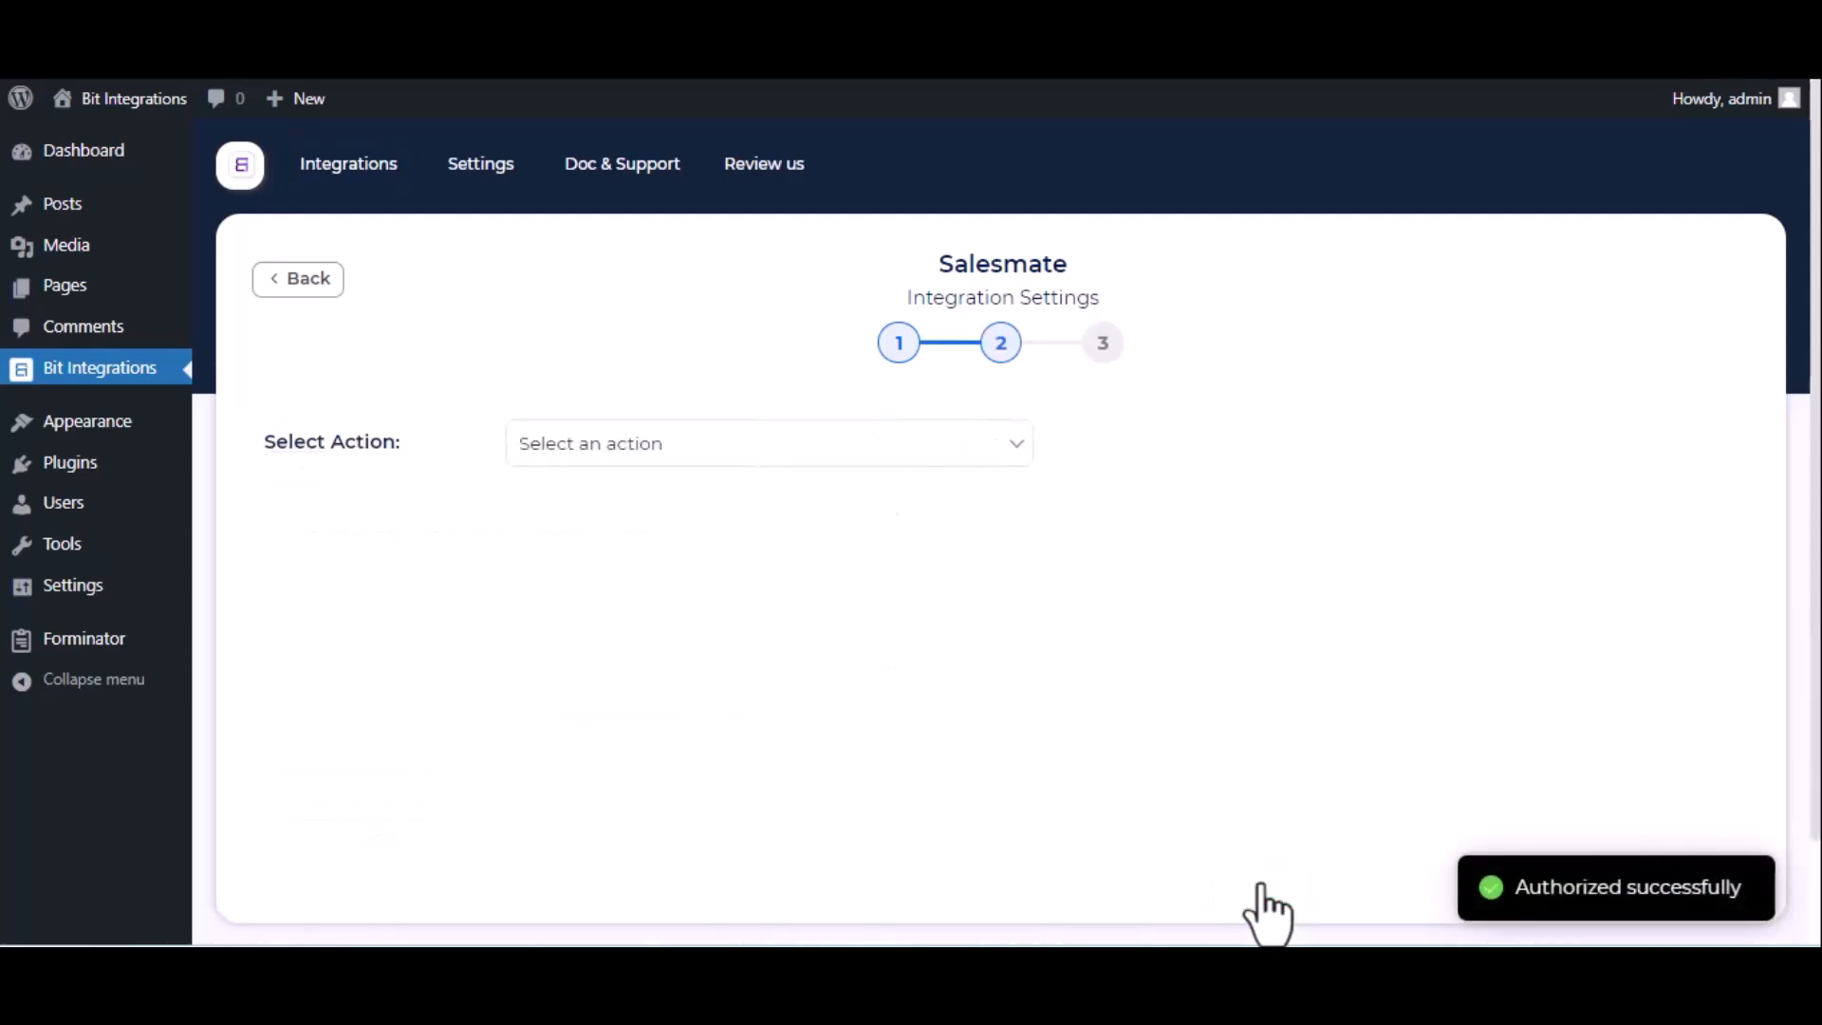
- Set the Salesmate action to Create Contact and assign a contact owner
click(653, 451)
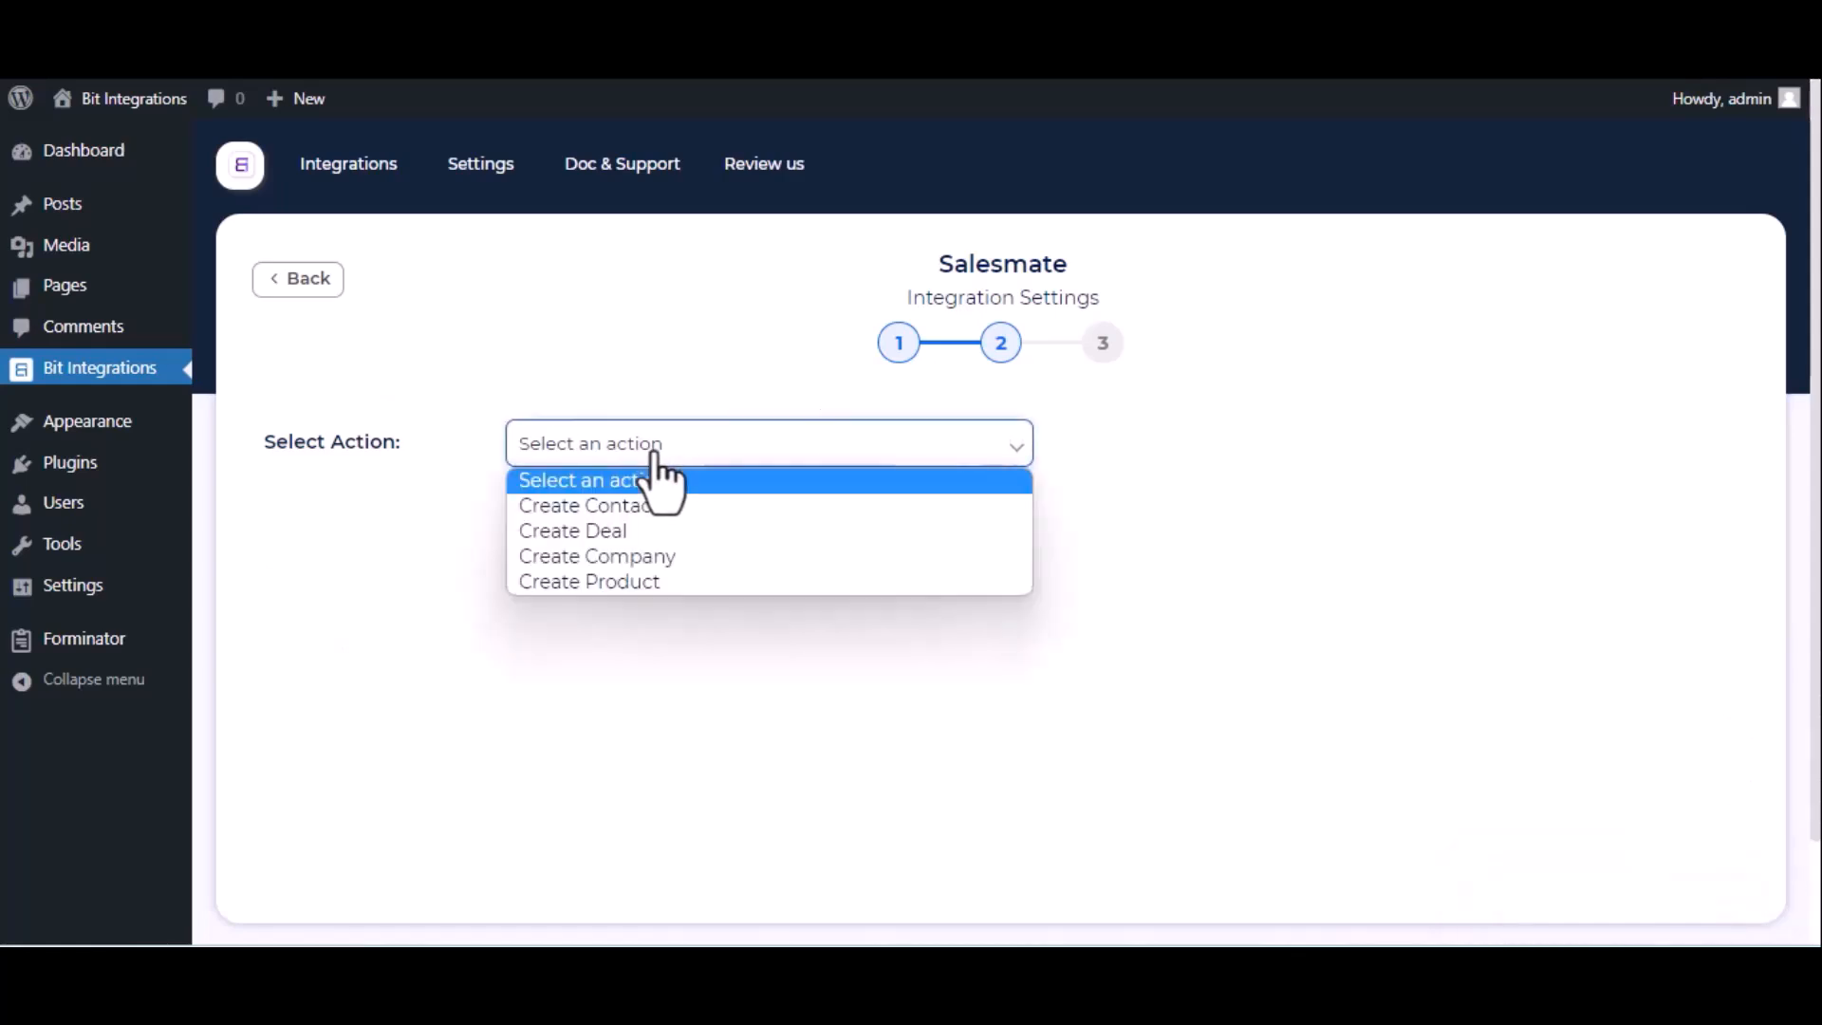
click(642, 511)
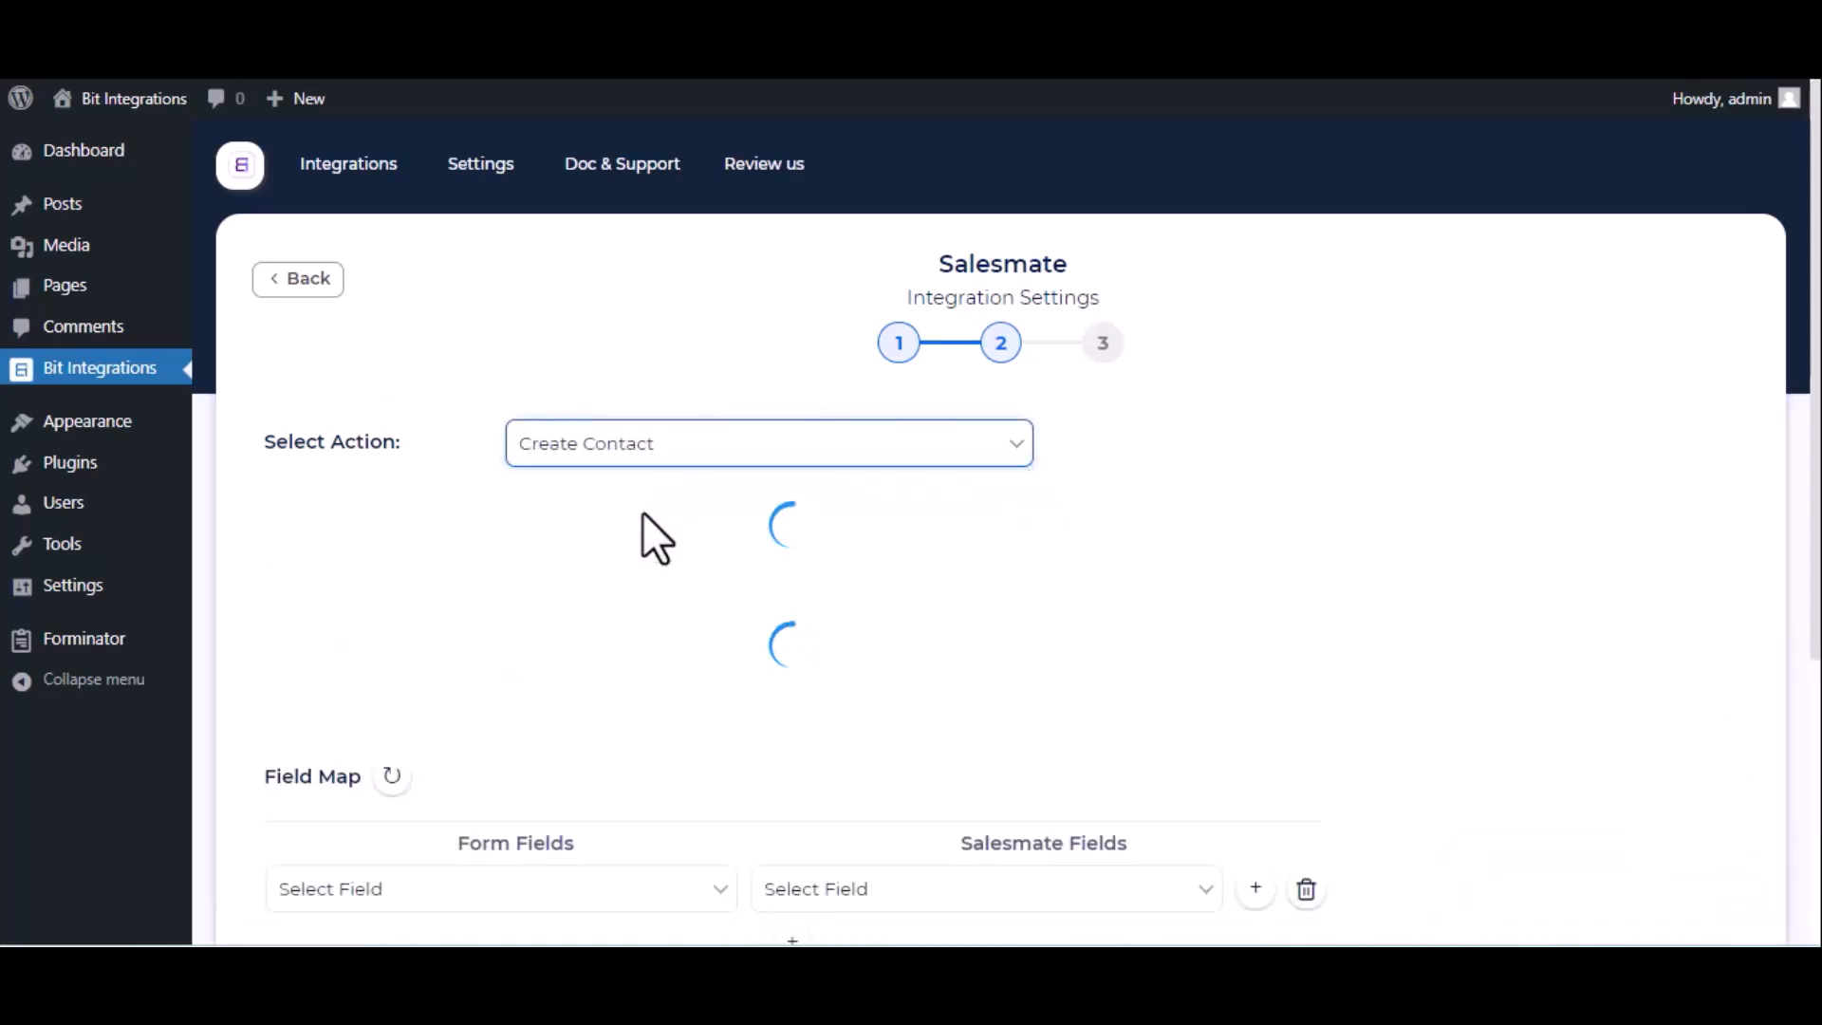
click(642, 512)
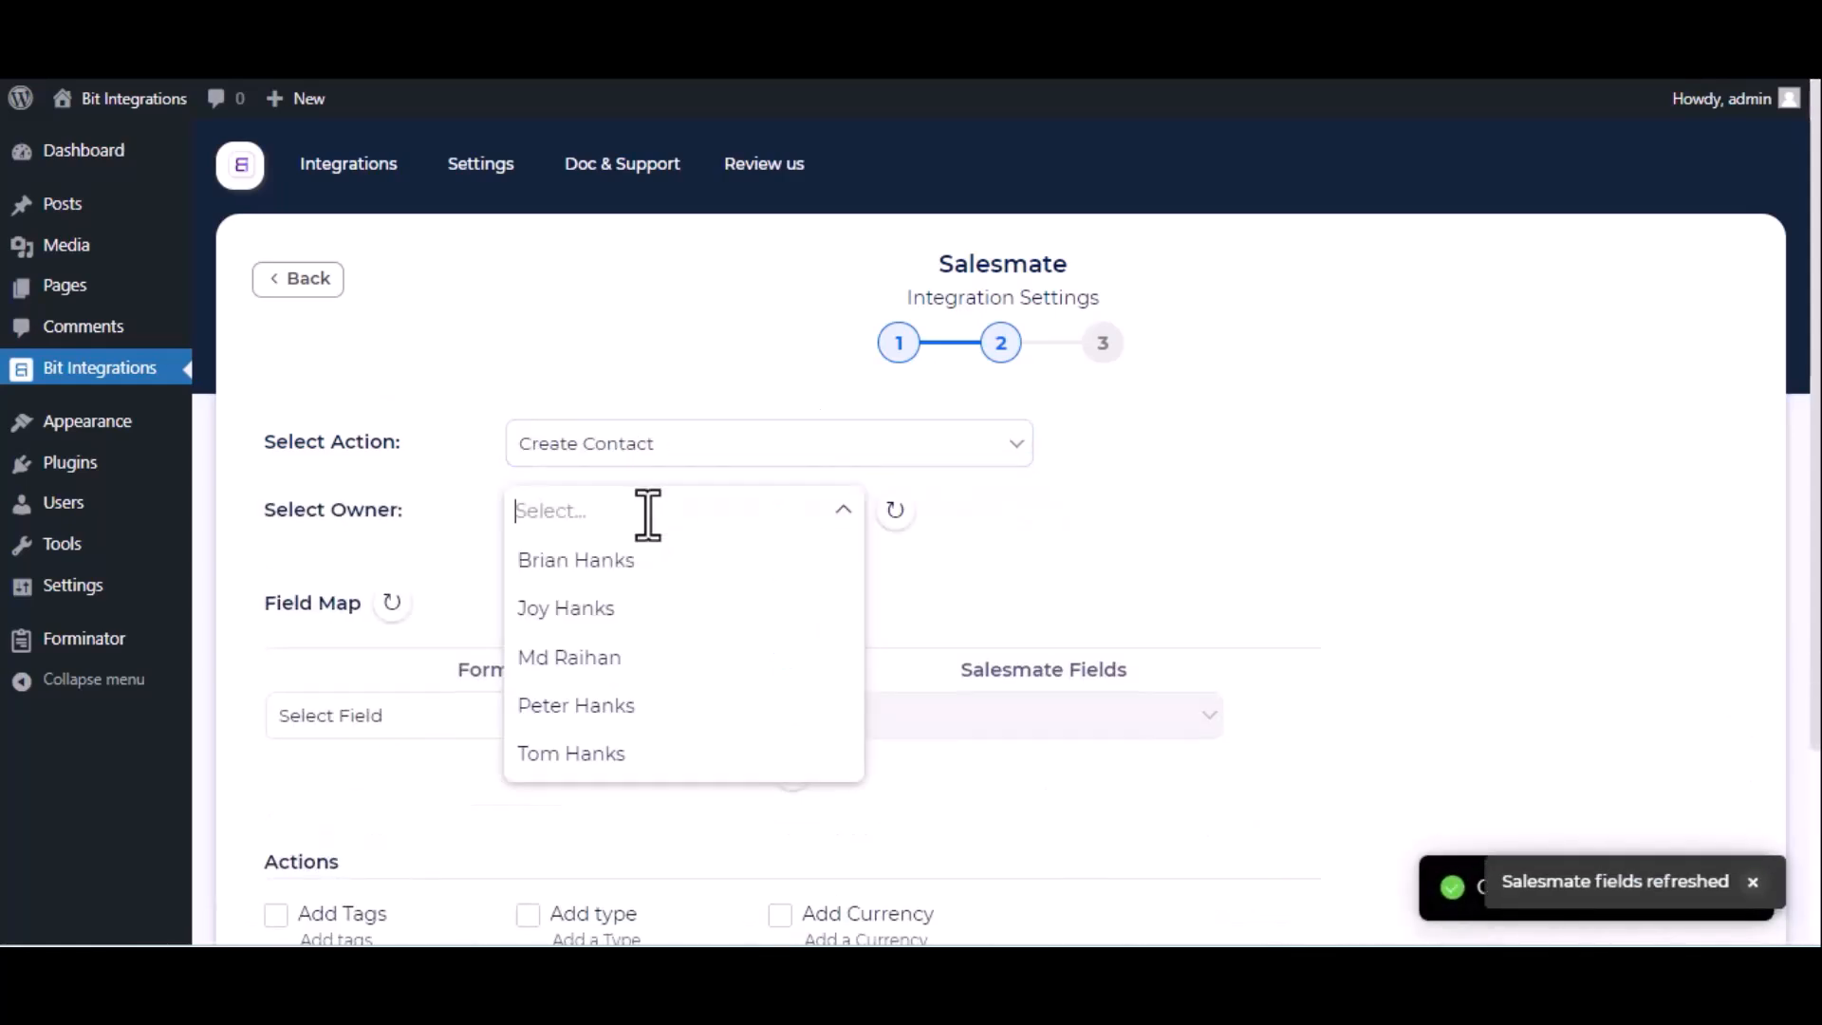
click(605, 673)
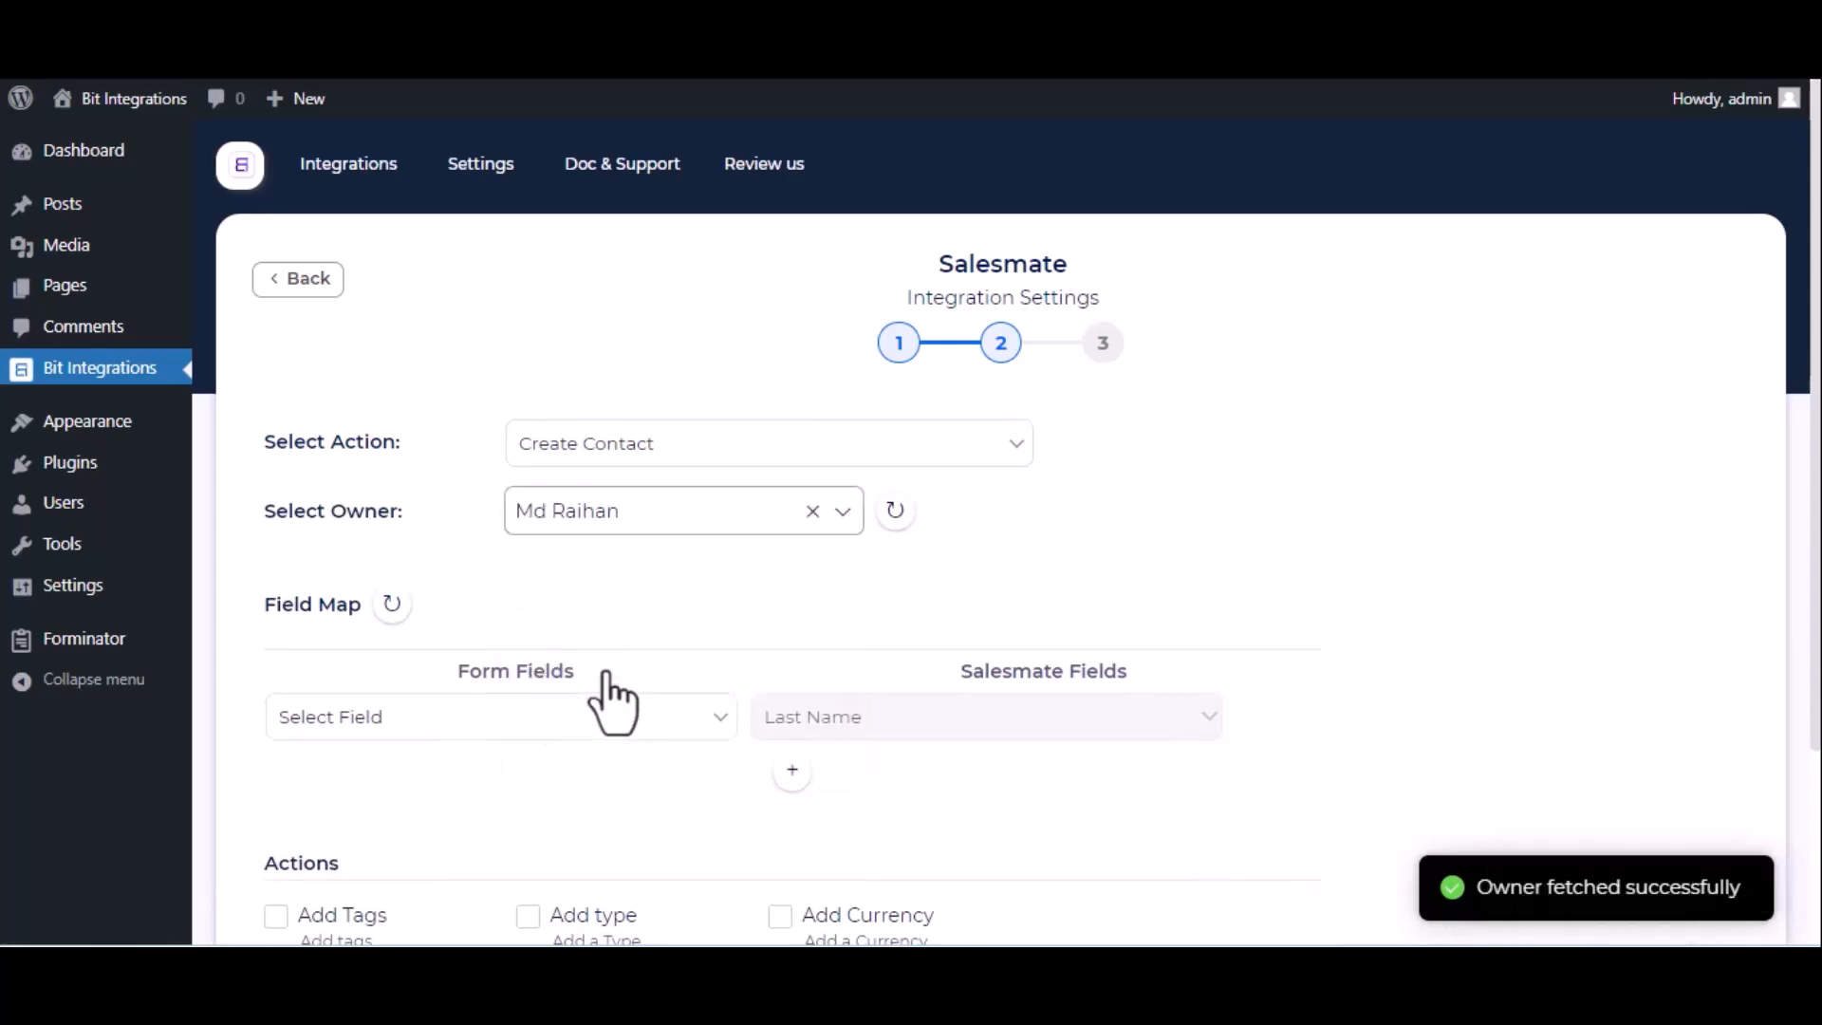
- Map Name-1, Email-1 to Email, and Phone-1 to Phone in three mapping rows
click(503, 713)
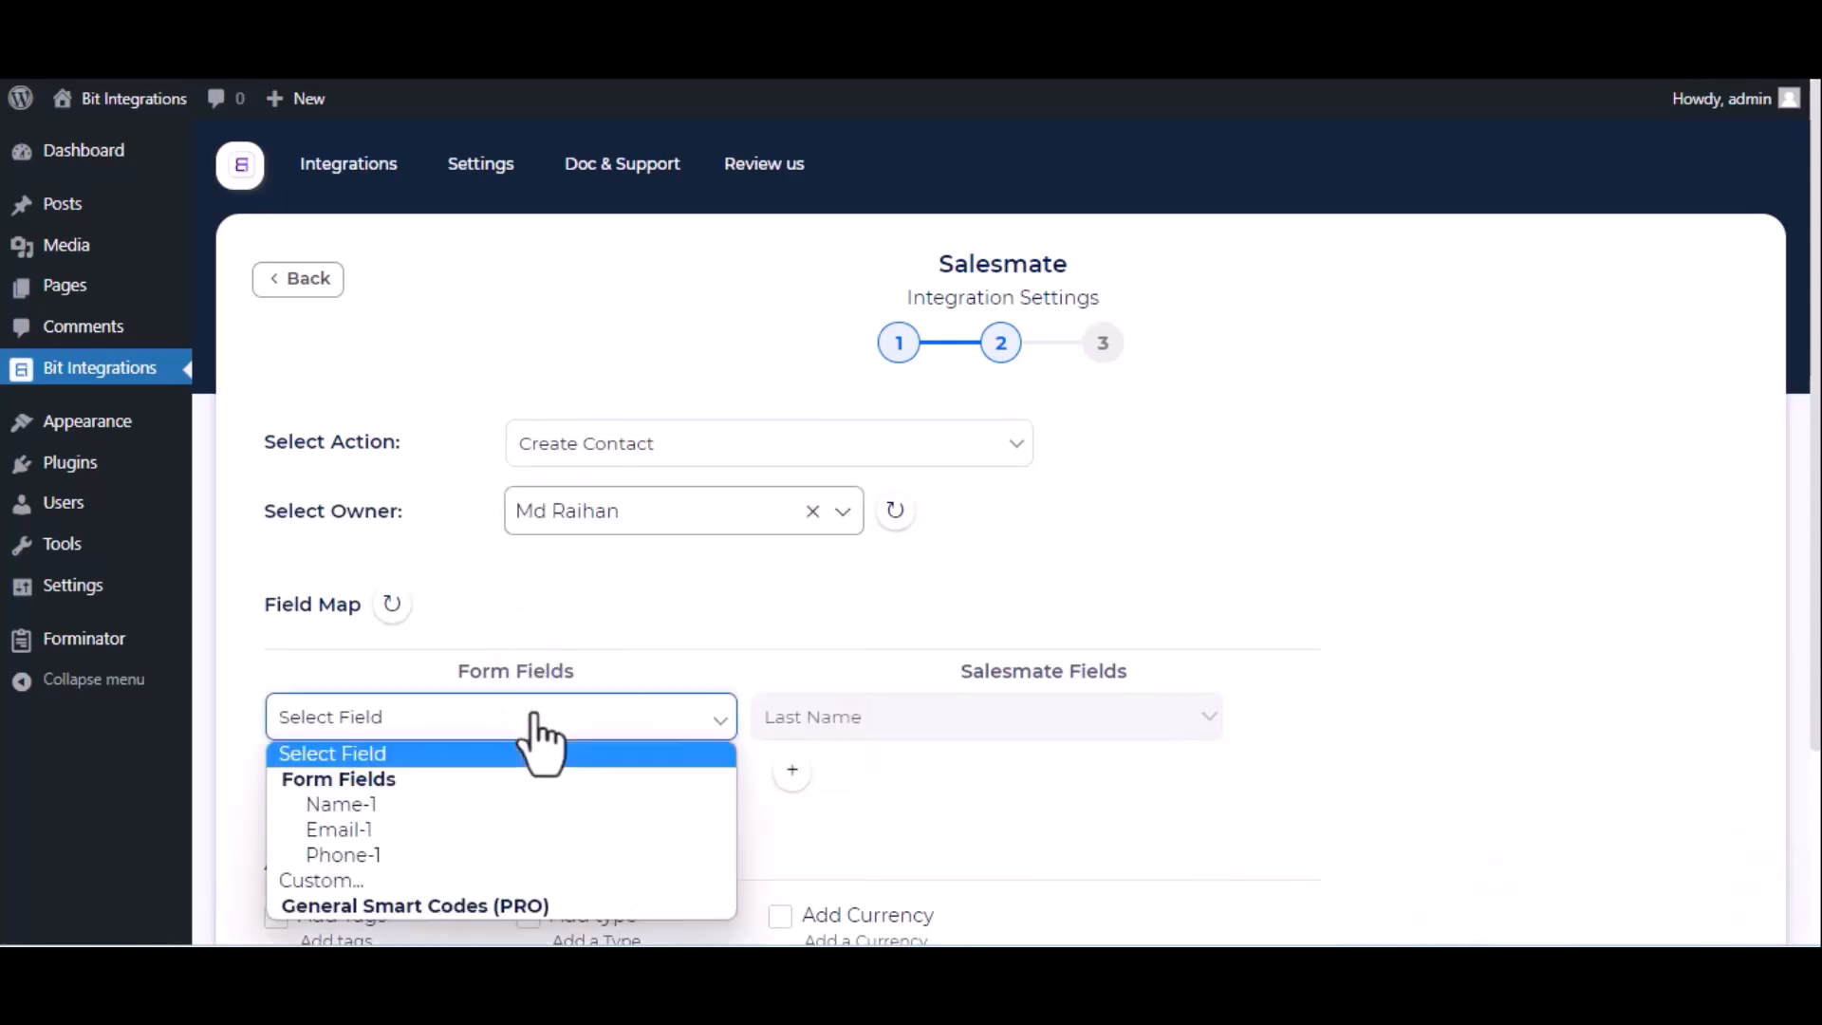
click(435, 808)
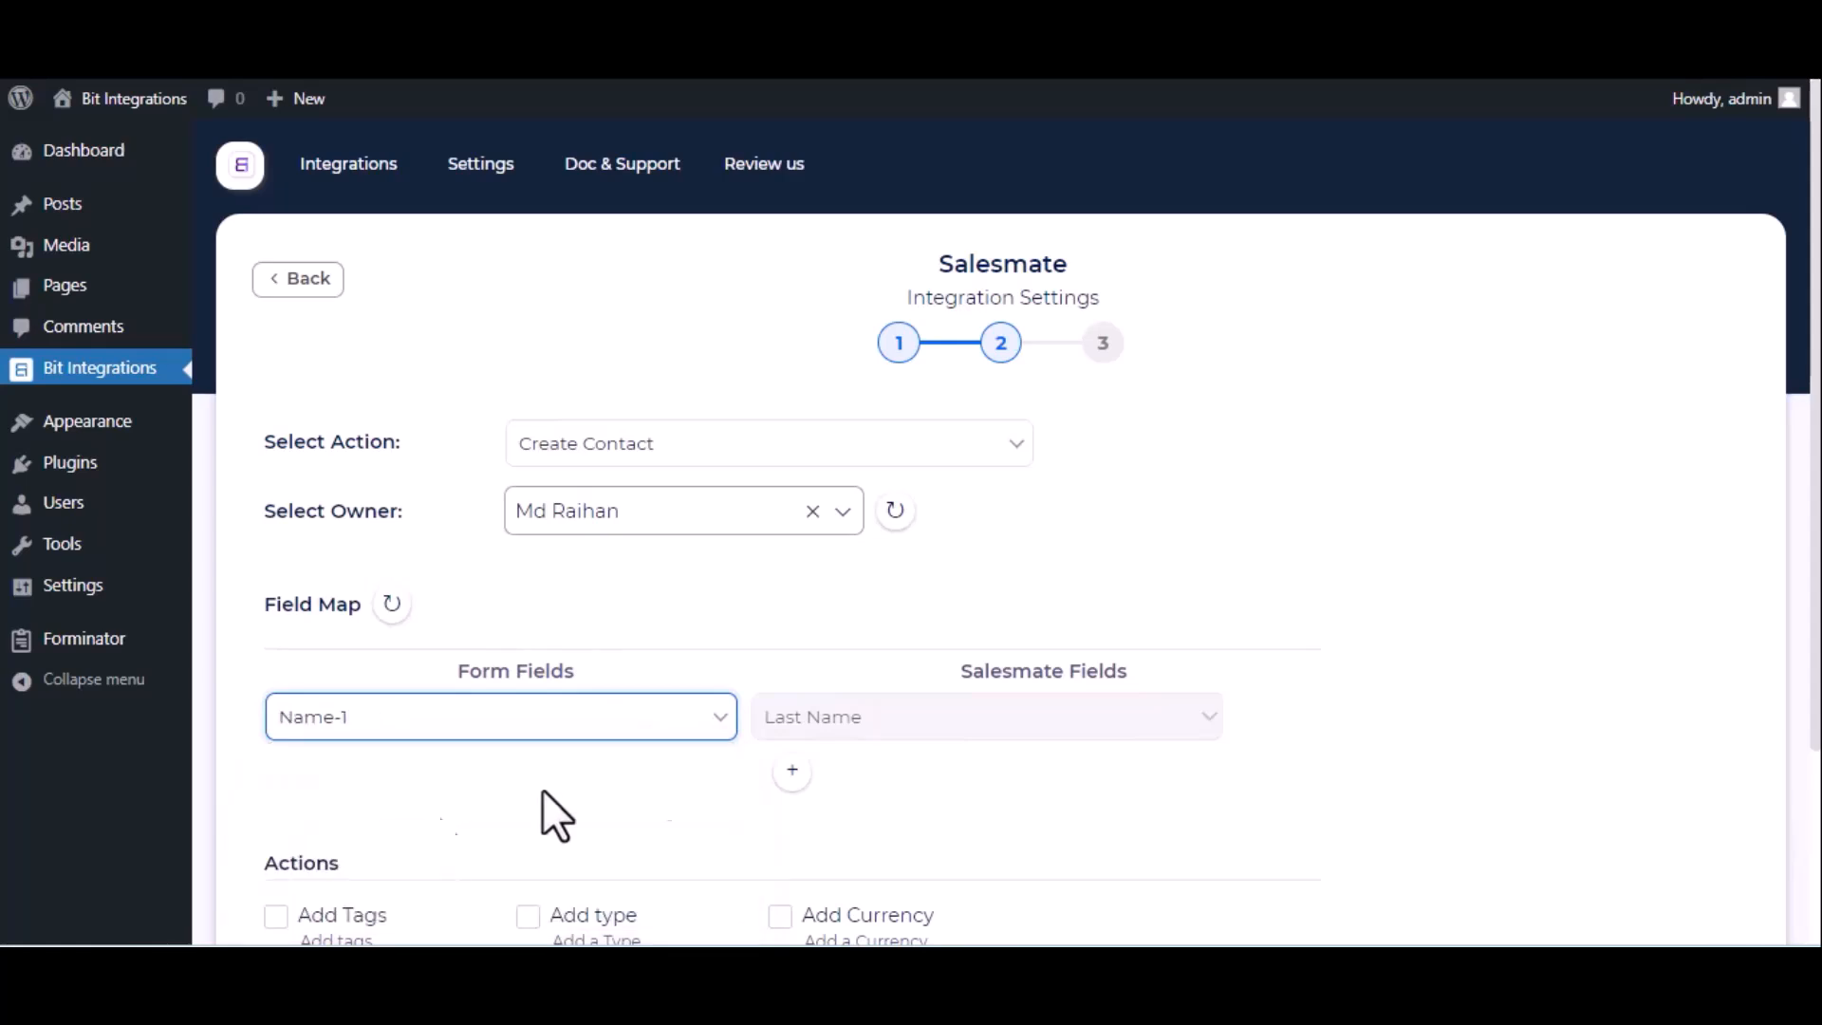
click(795, 775)
click(631, 773)
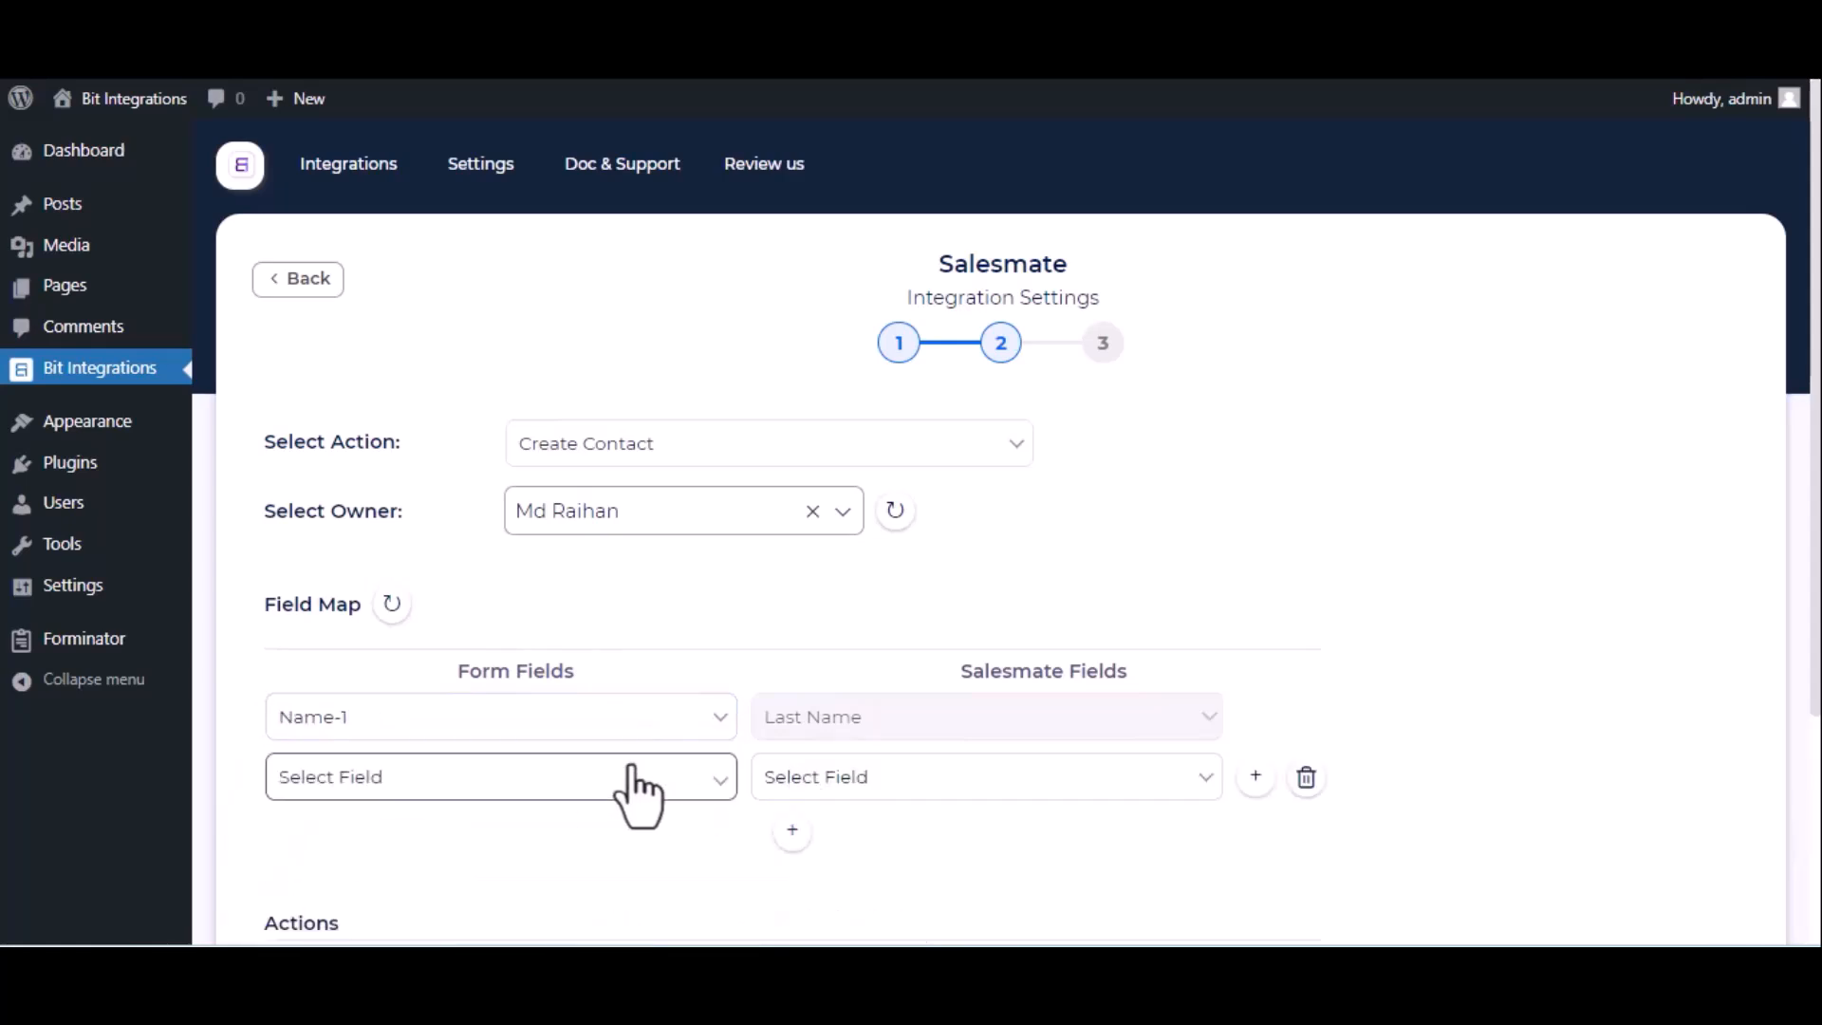
click(539, 660)
click(906, 778)
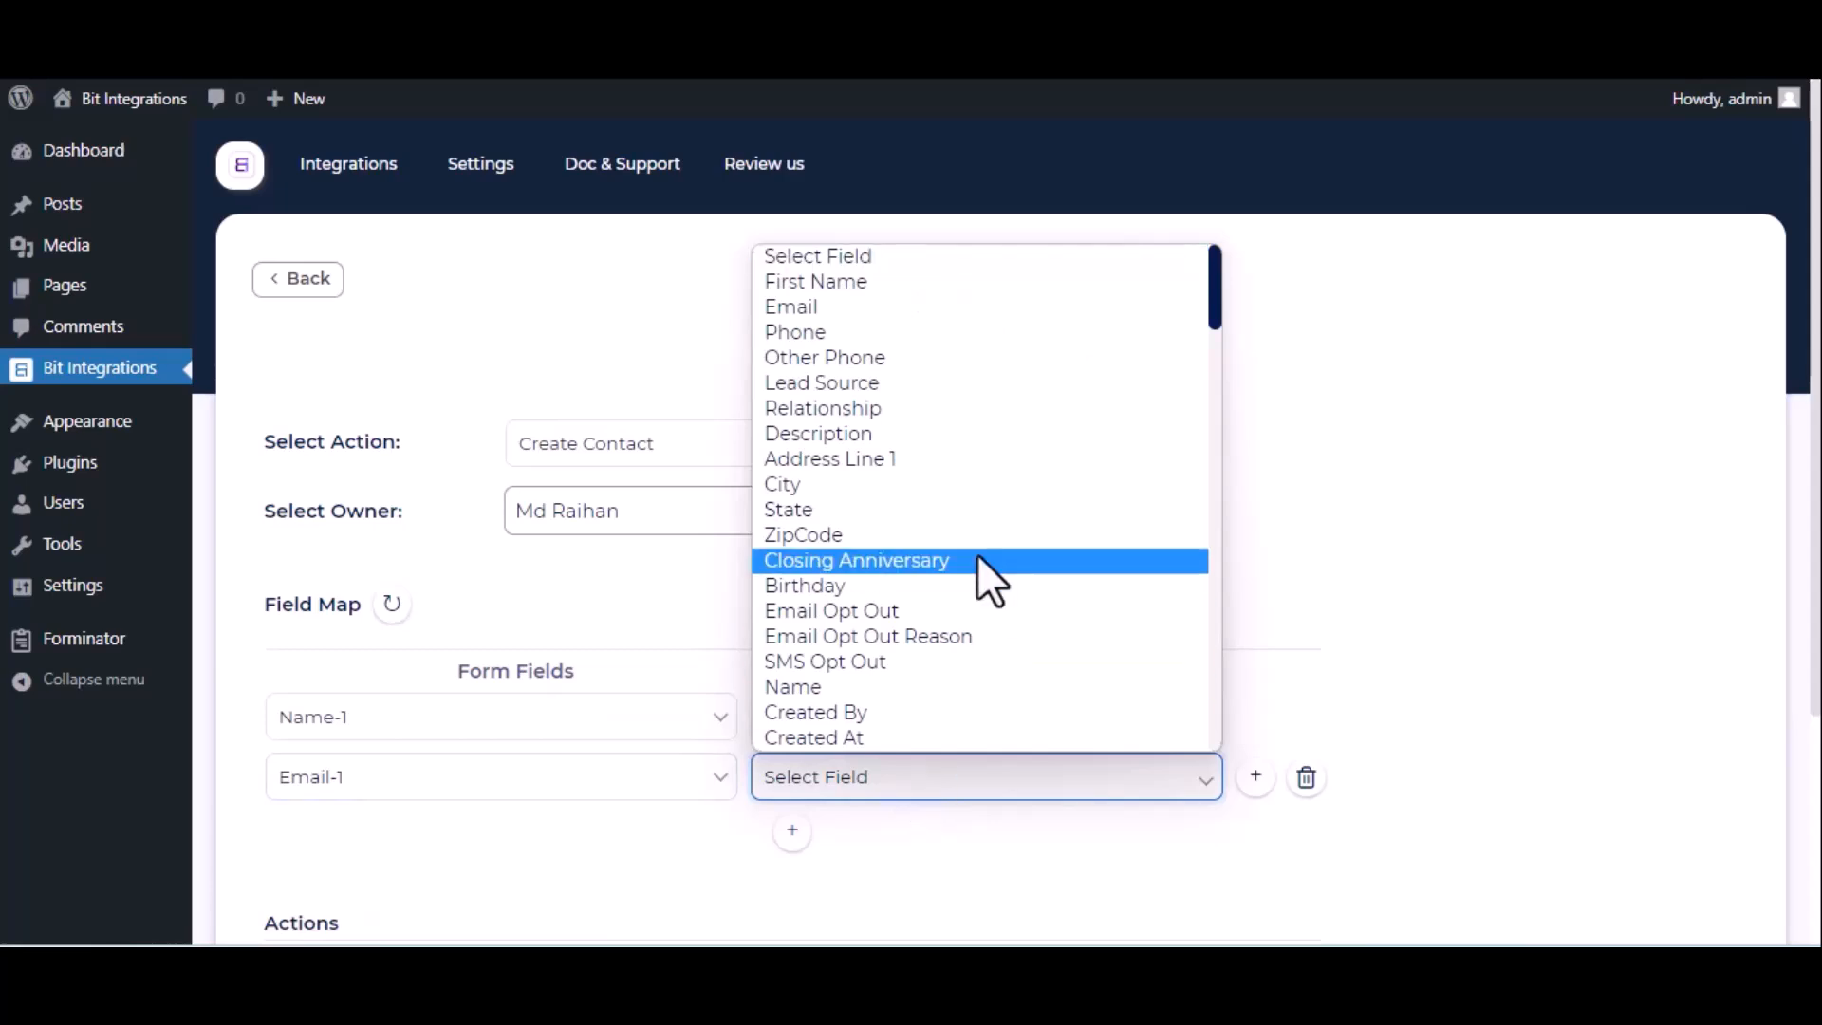
click(846, 314)
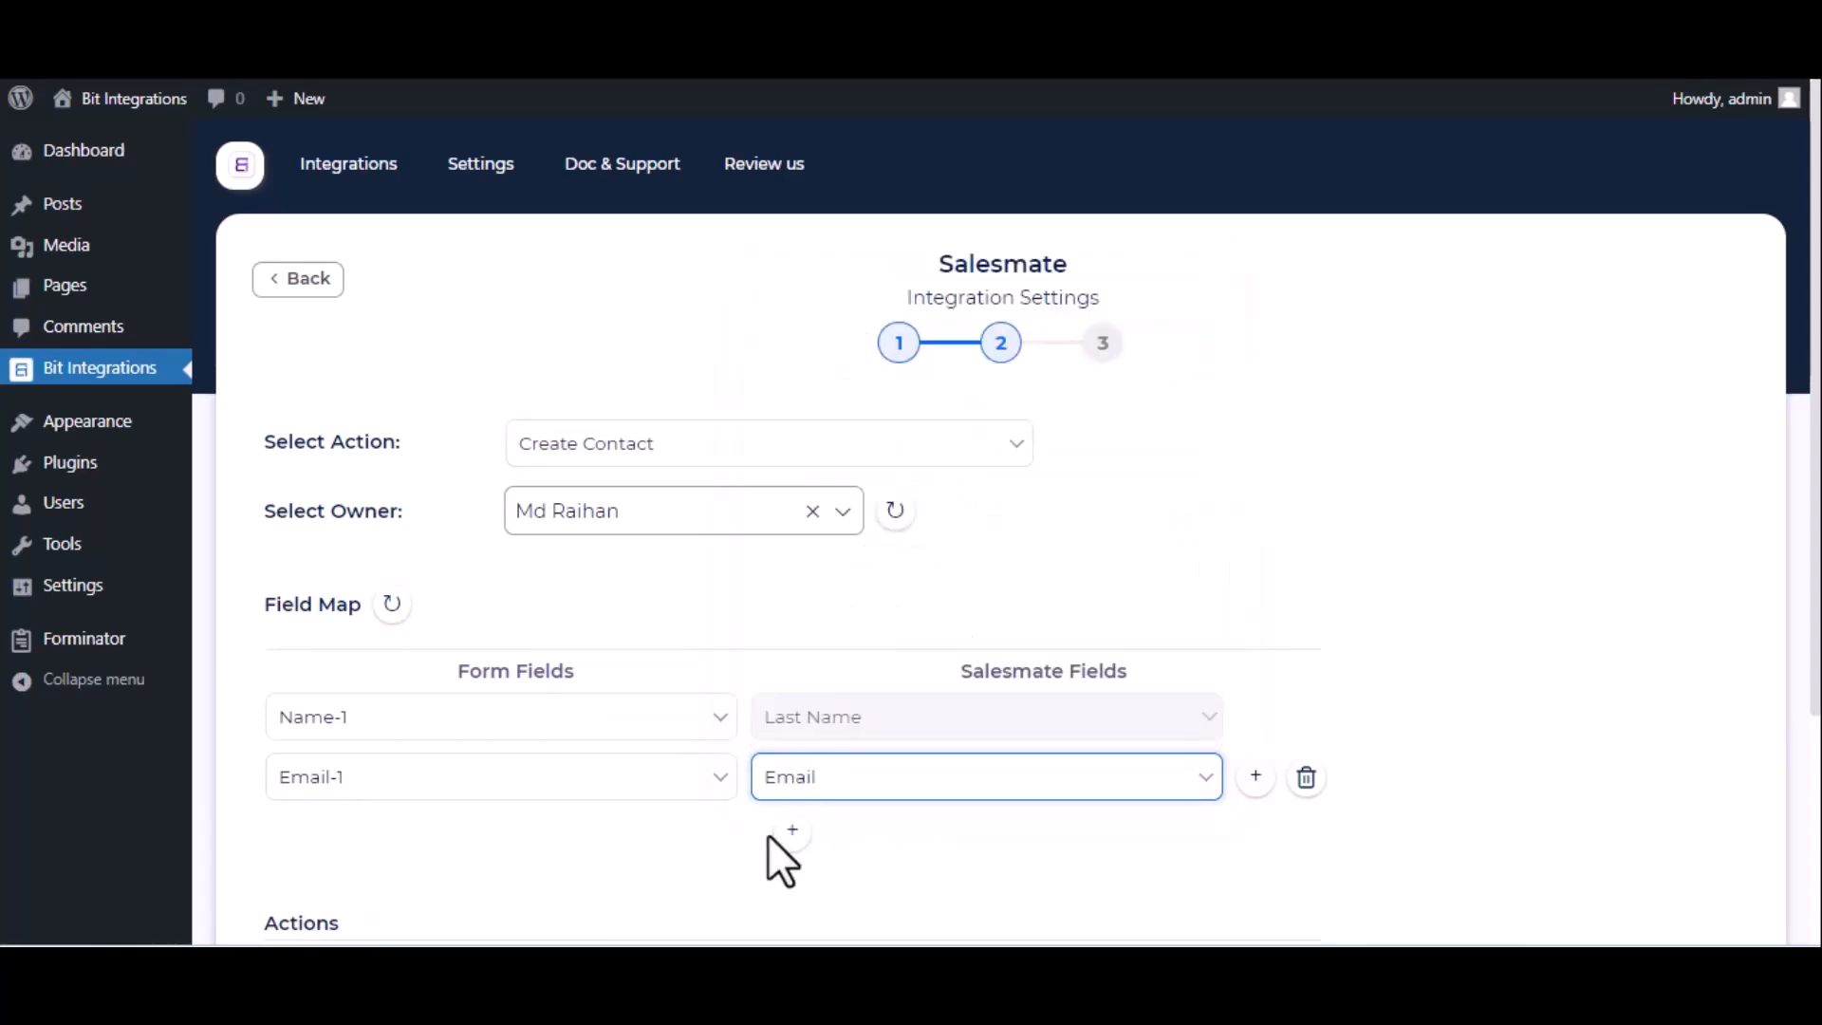
click(793, 831)
click(612, 846)
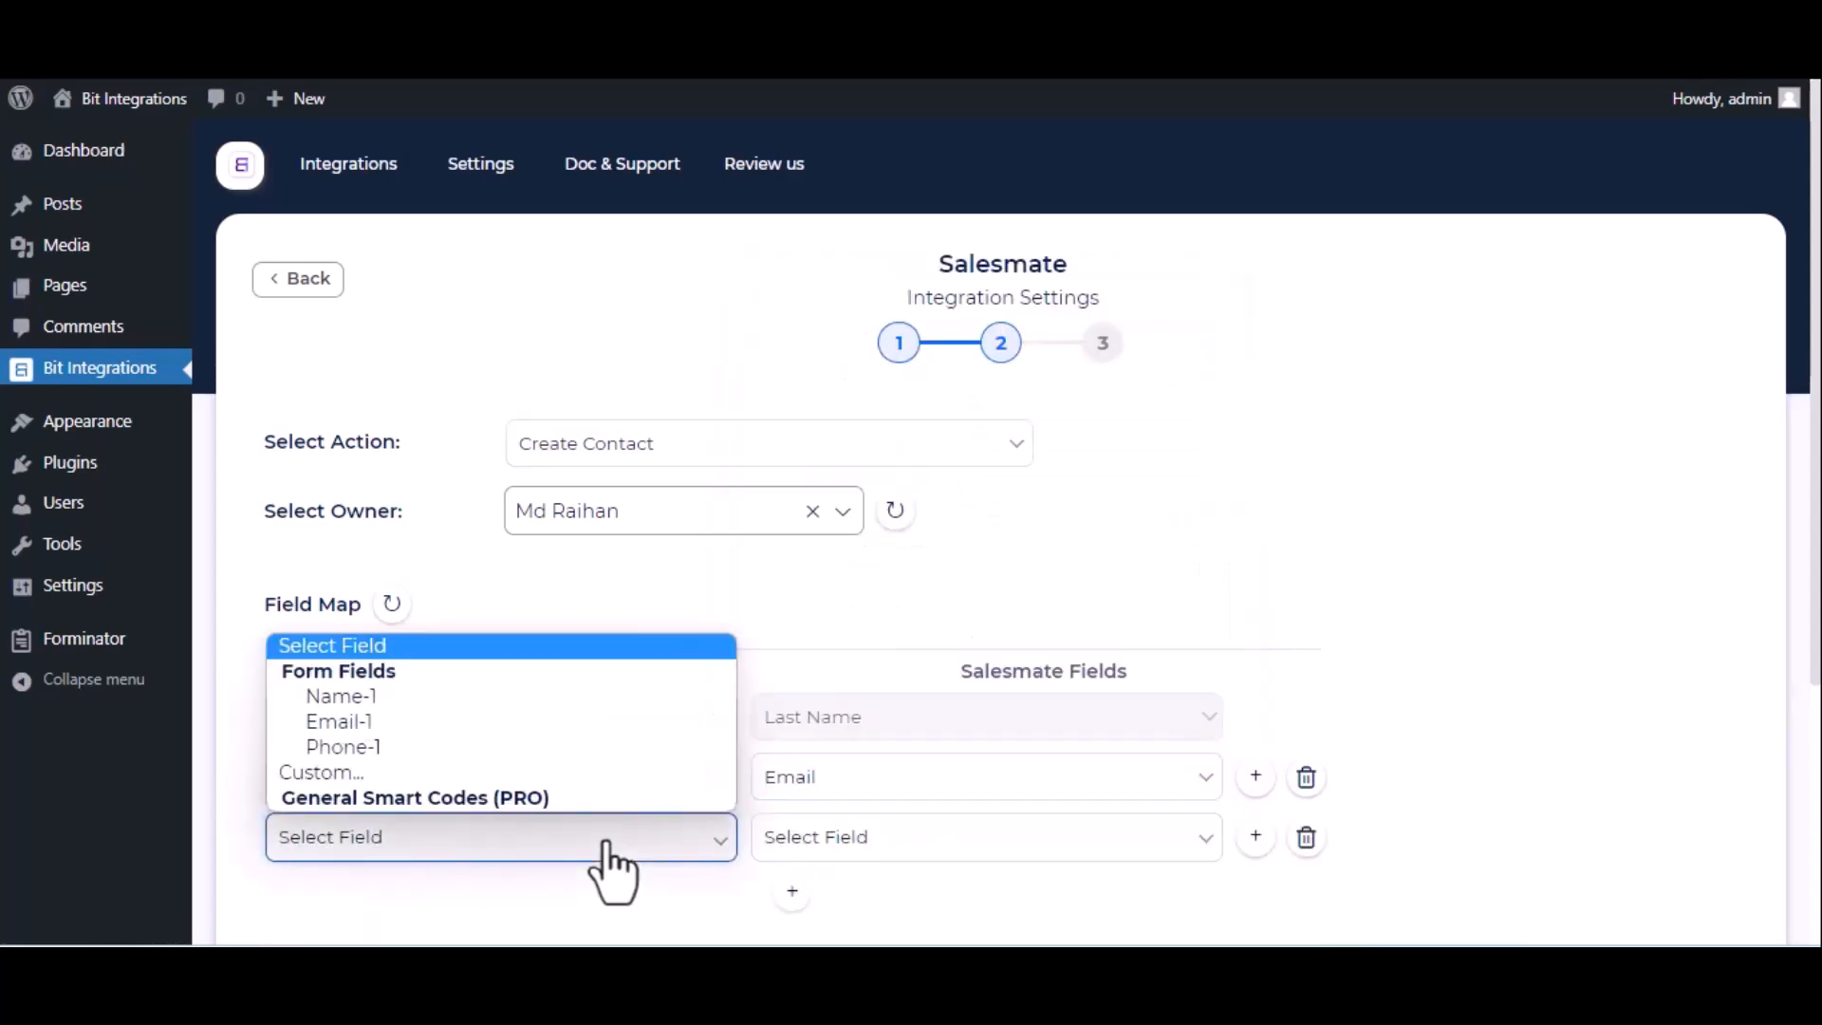
click(577, 746)
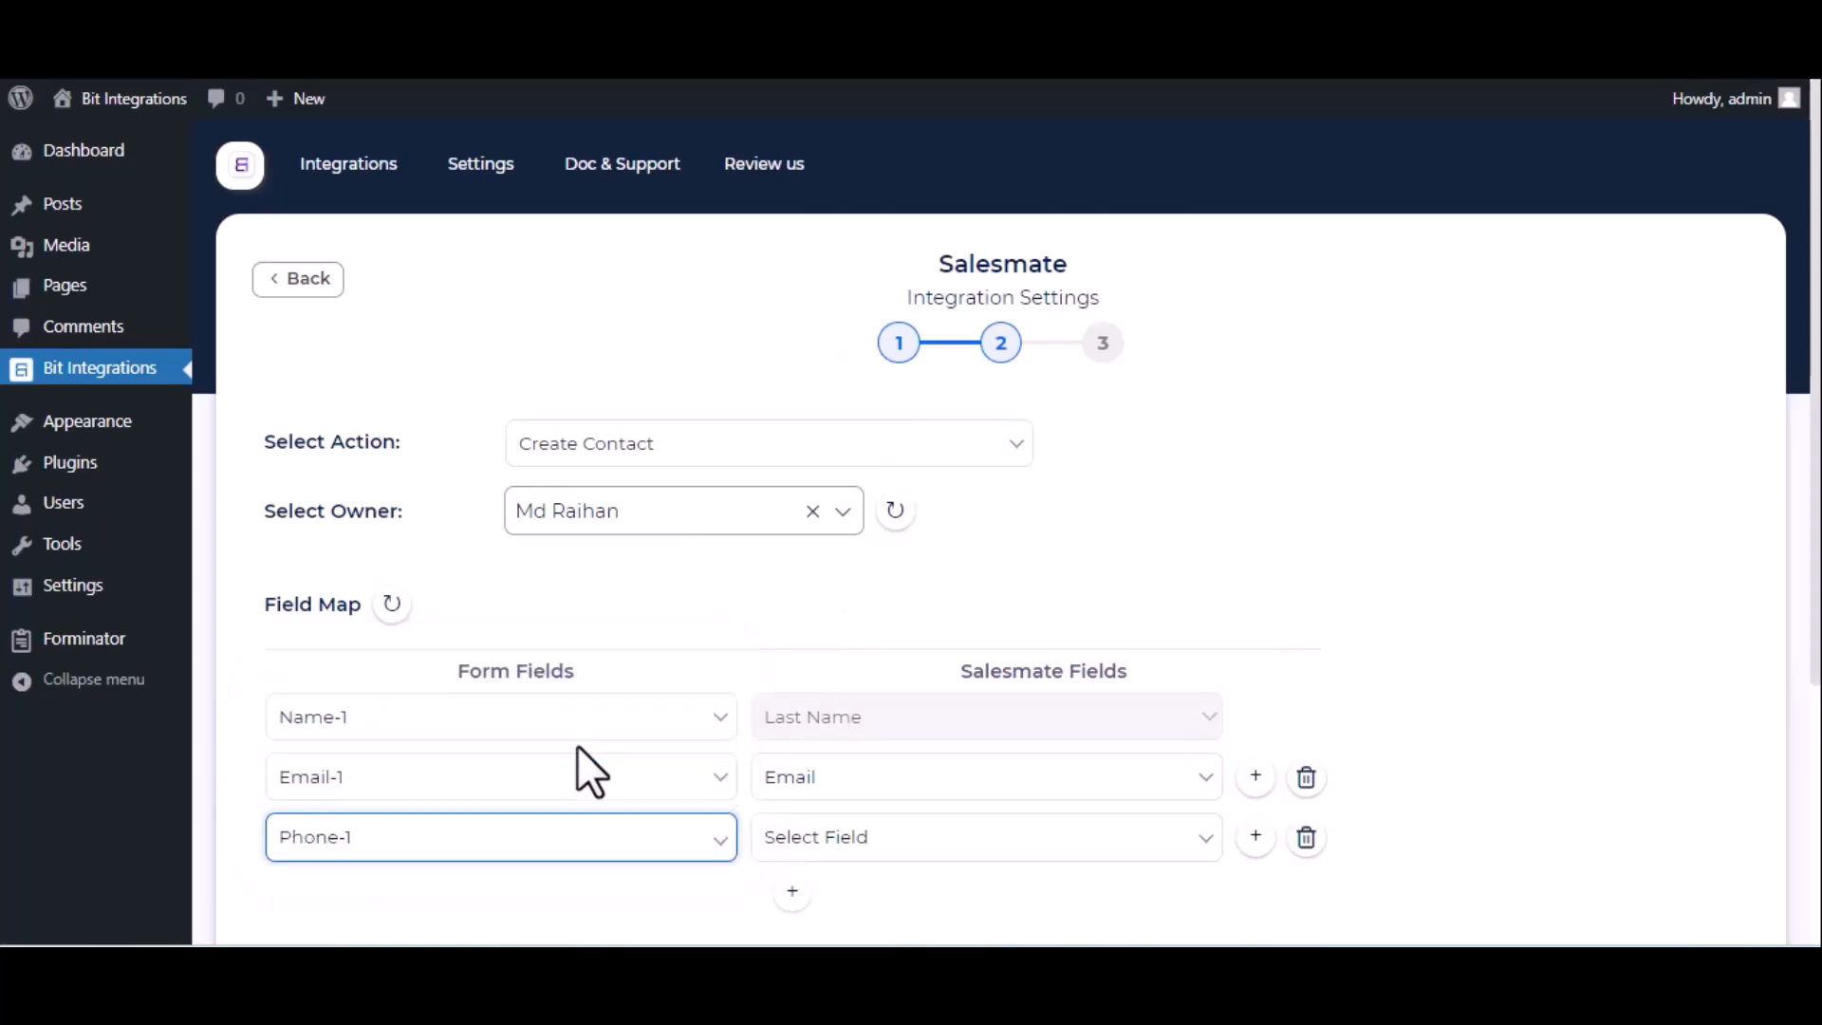
click(955, 844)
click(869, 392)
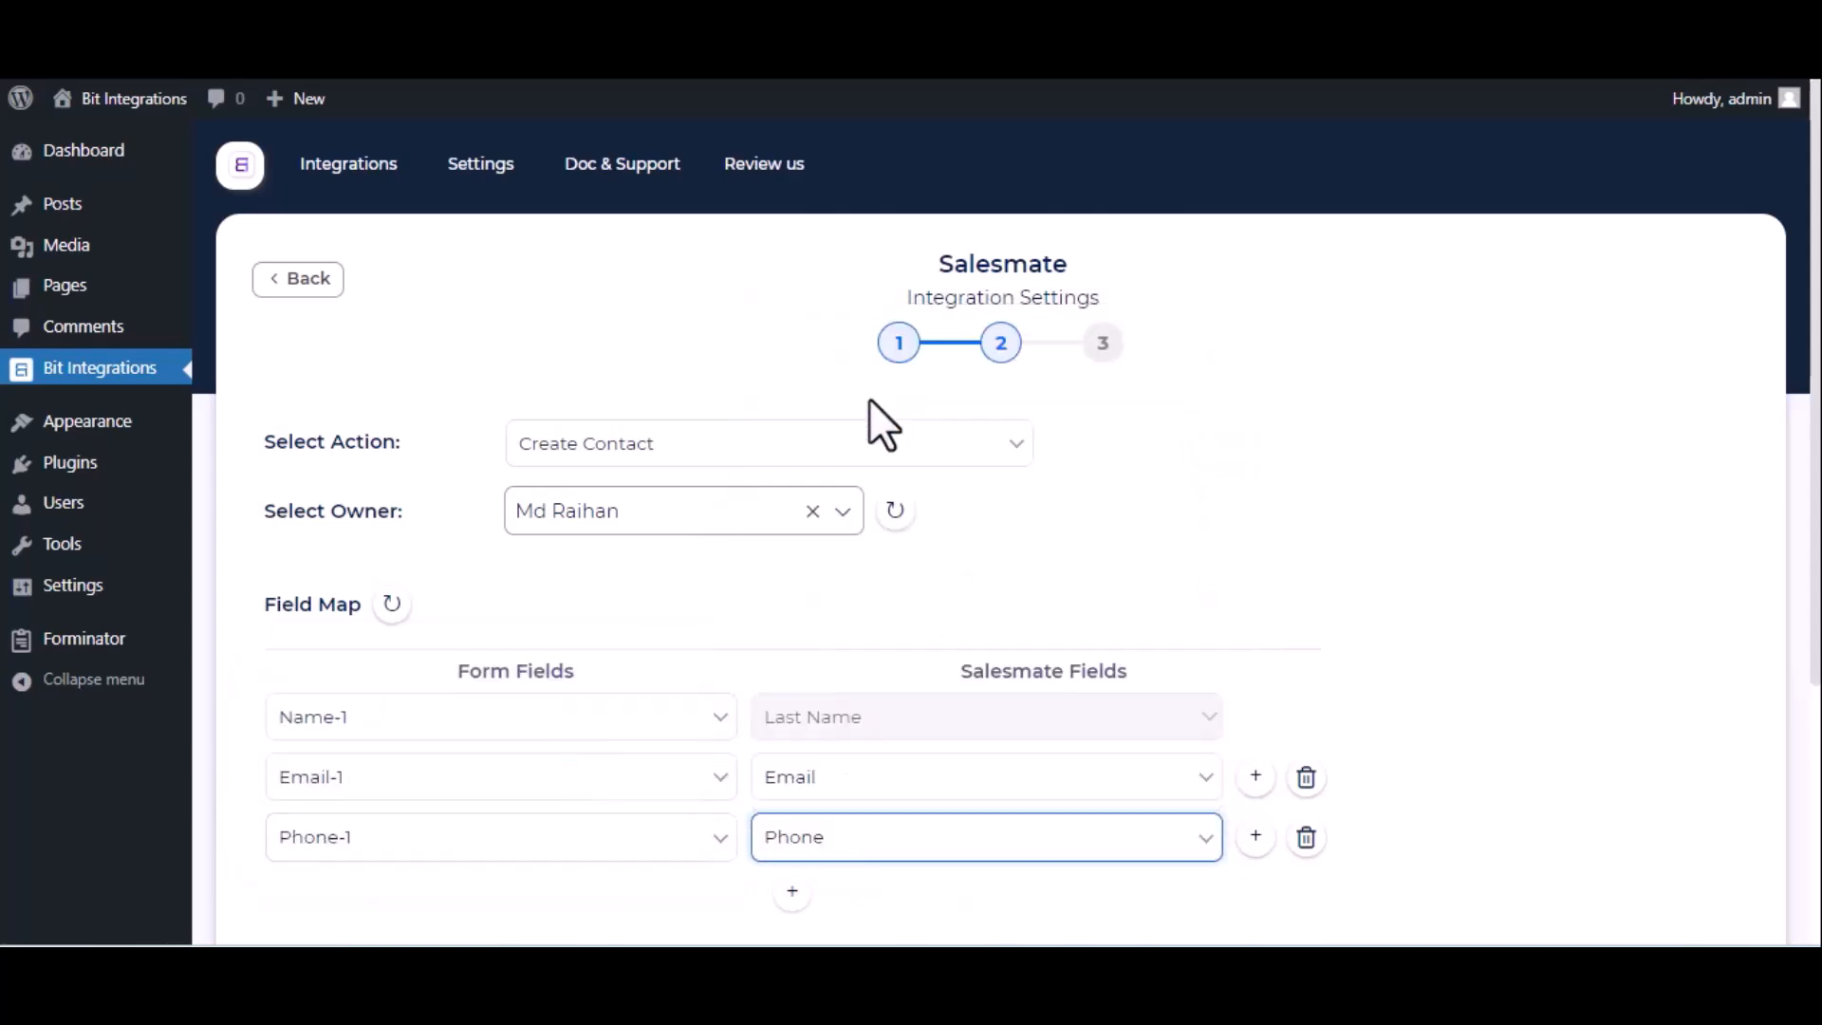
- Finish the integration setup and begin typing 'Bit Integrations' in the site form's Name field
scroll(1067, 591, down, 4)
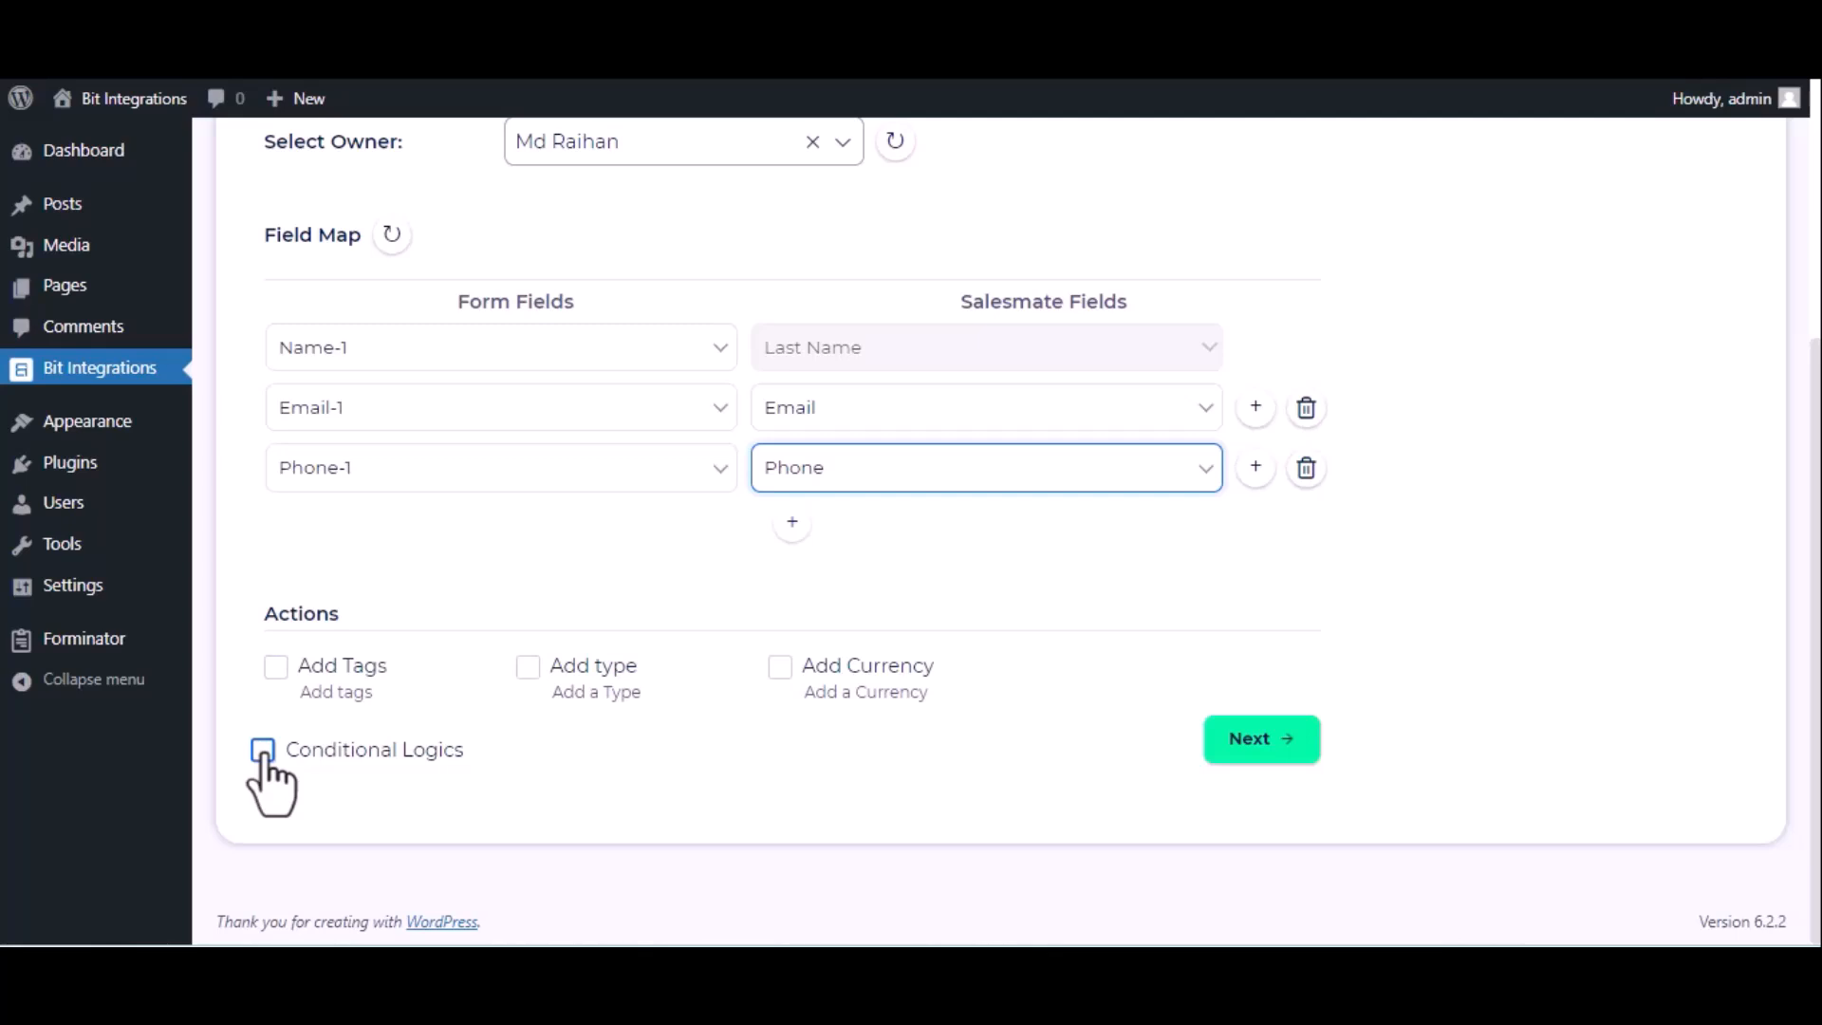
scroll(269, 788, up, 1)
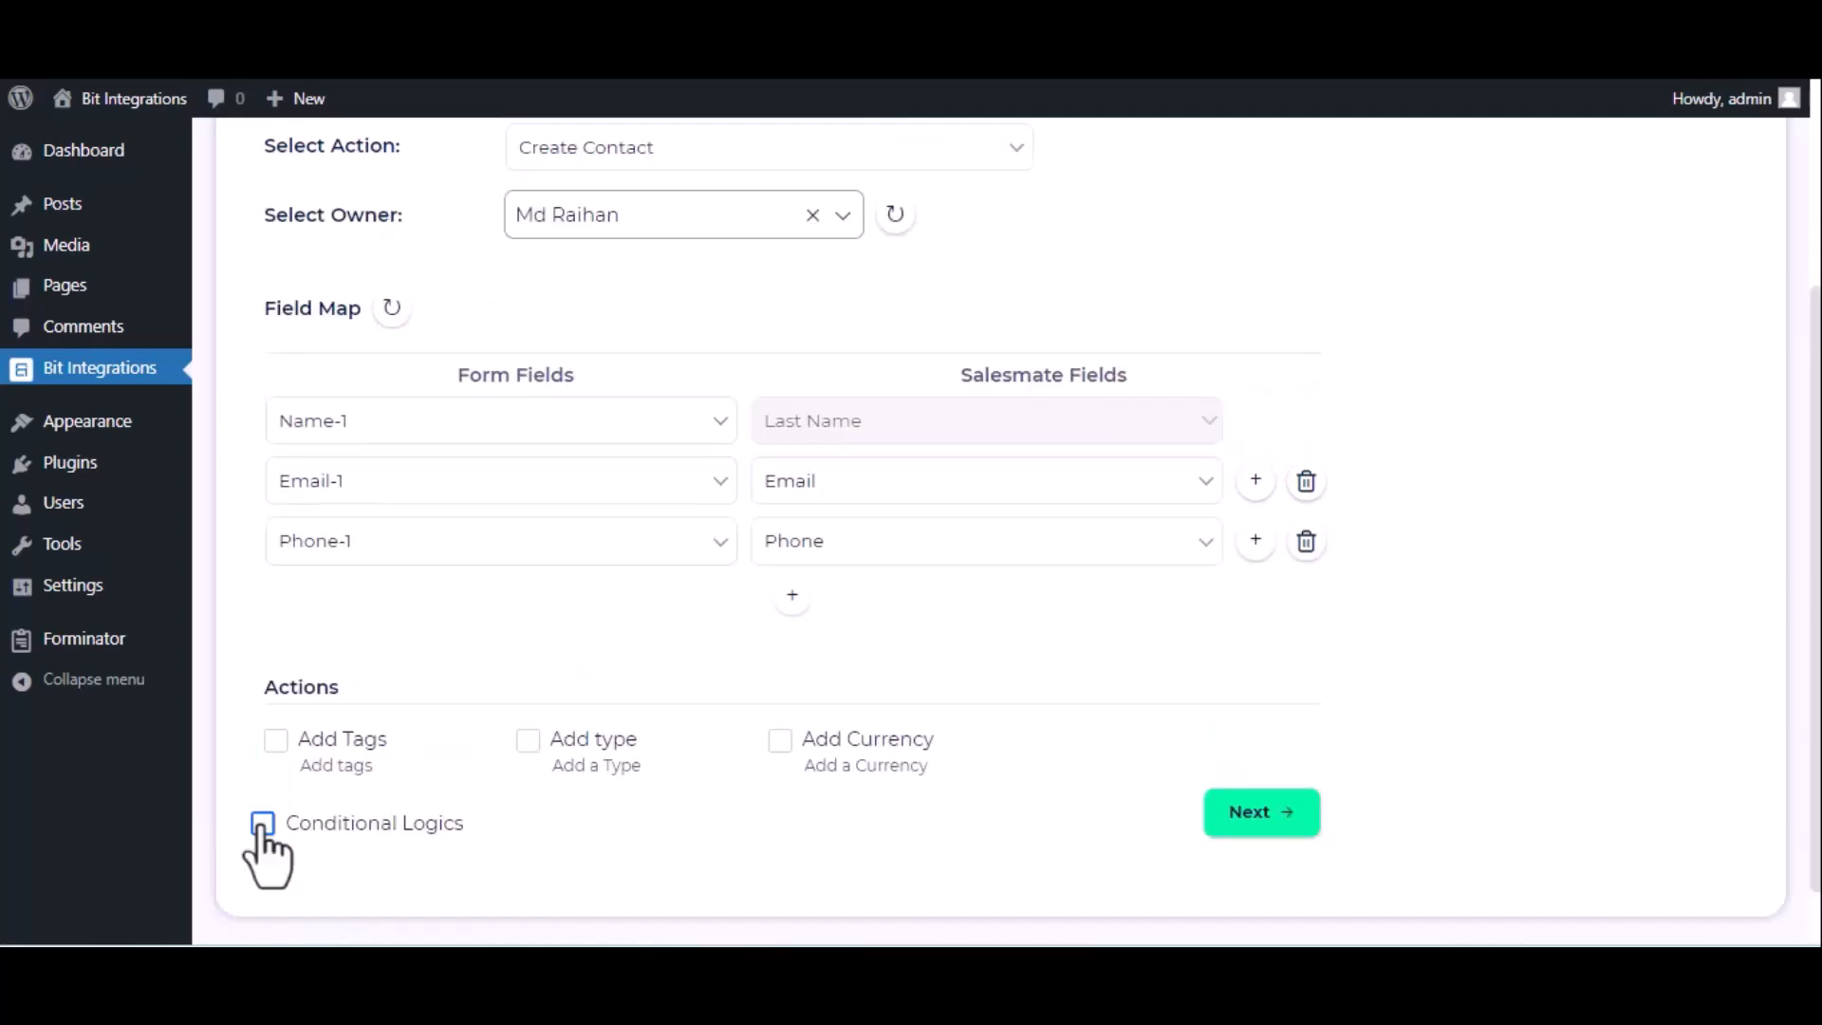
click(1250, 826)
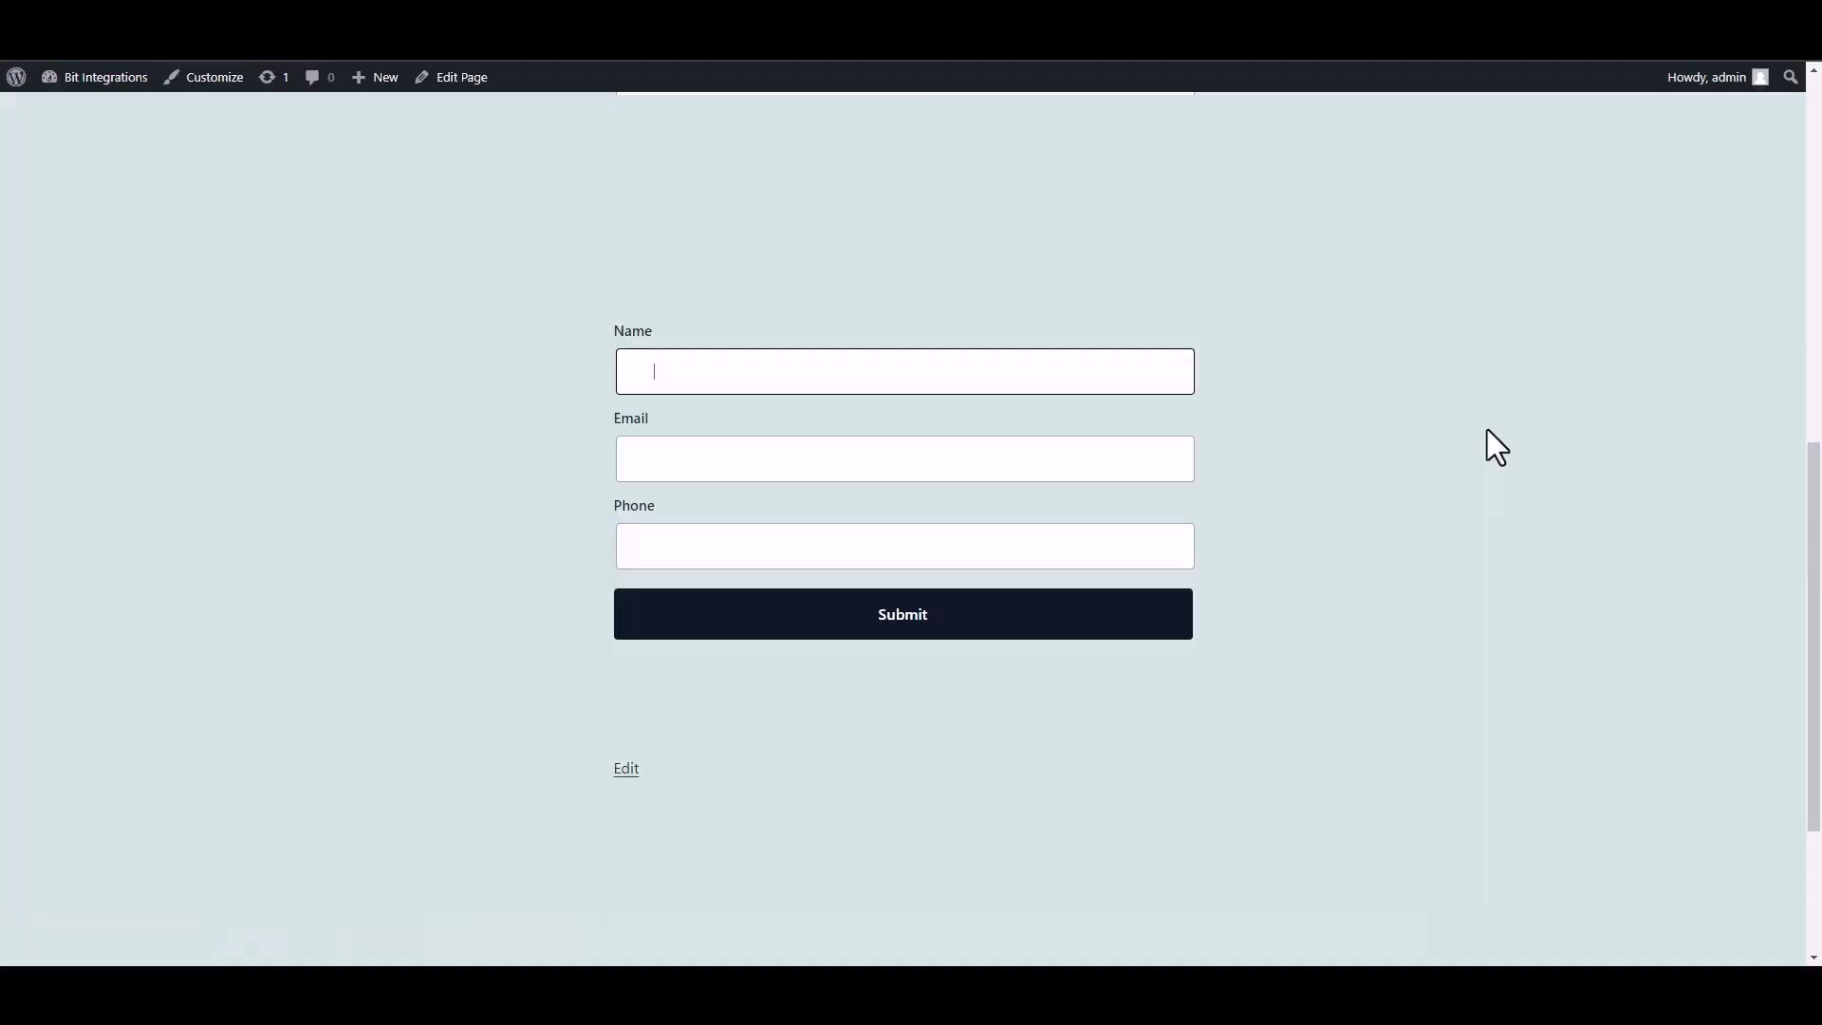
text(Bit INTEGRAT)
- Submit the site form with Name 'Bit Integrations' plus a support e-mail and phone number
key(BackSpace)
key(BackSpace)
key(BackSpace)
key(BackSpace)
key(BackSpace)
text(nter)
text(grat)
text(ions)
click(1041, 465)
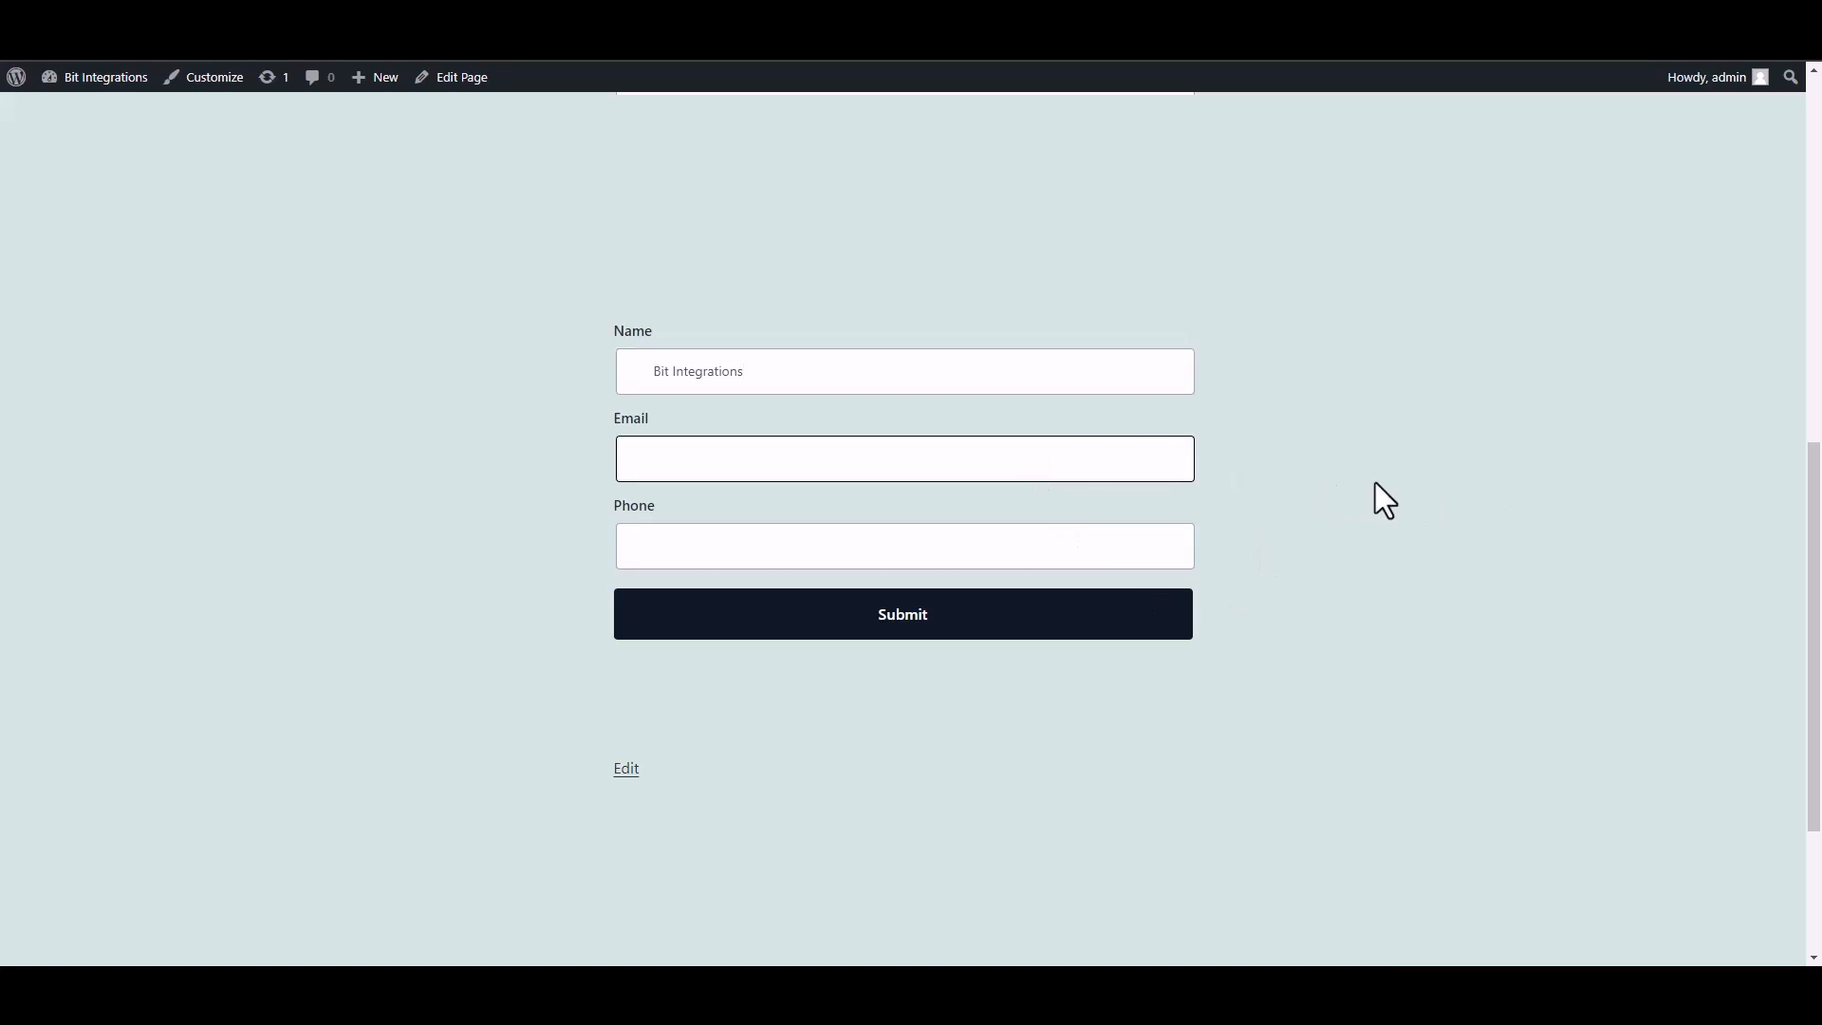
click(1131, 555)
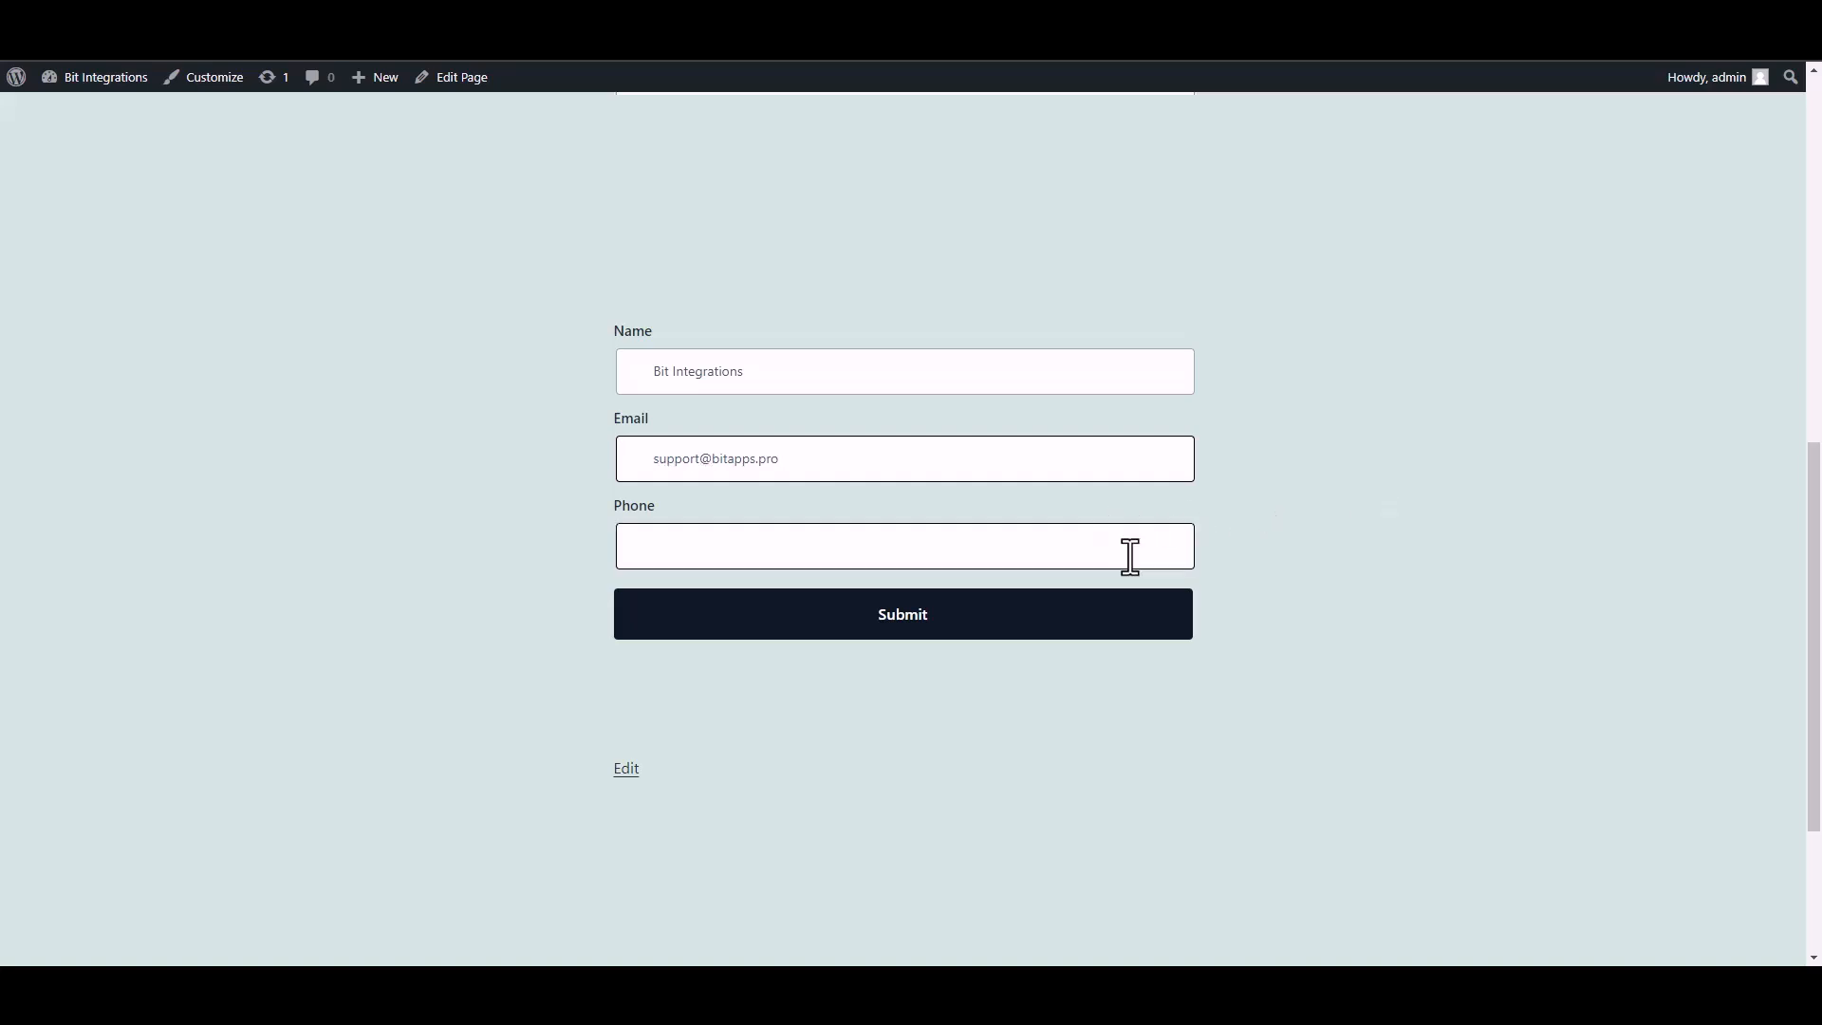
text(444555666)
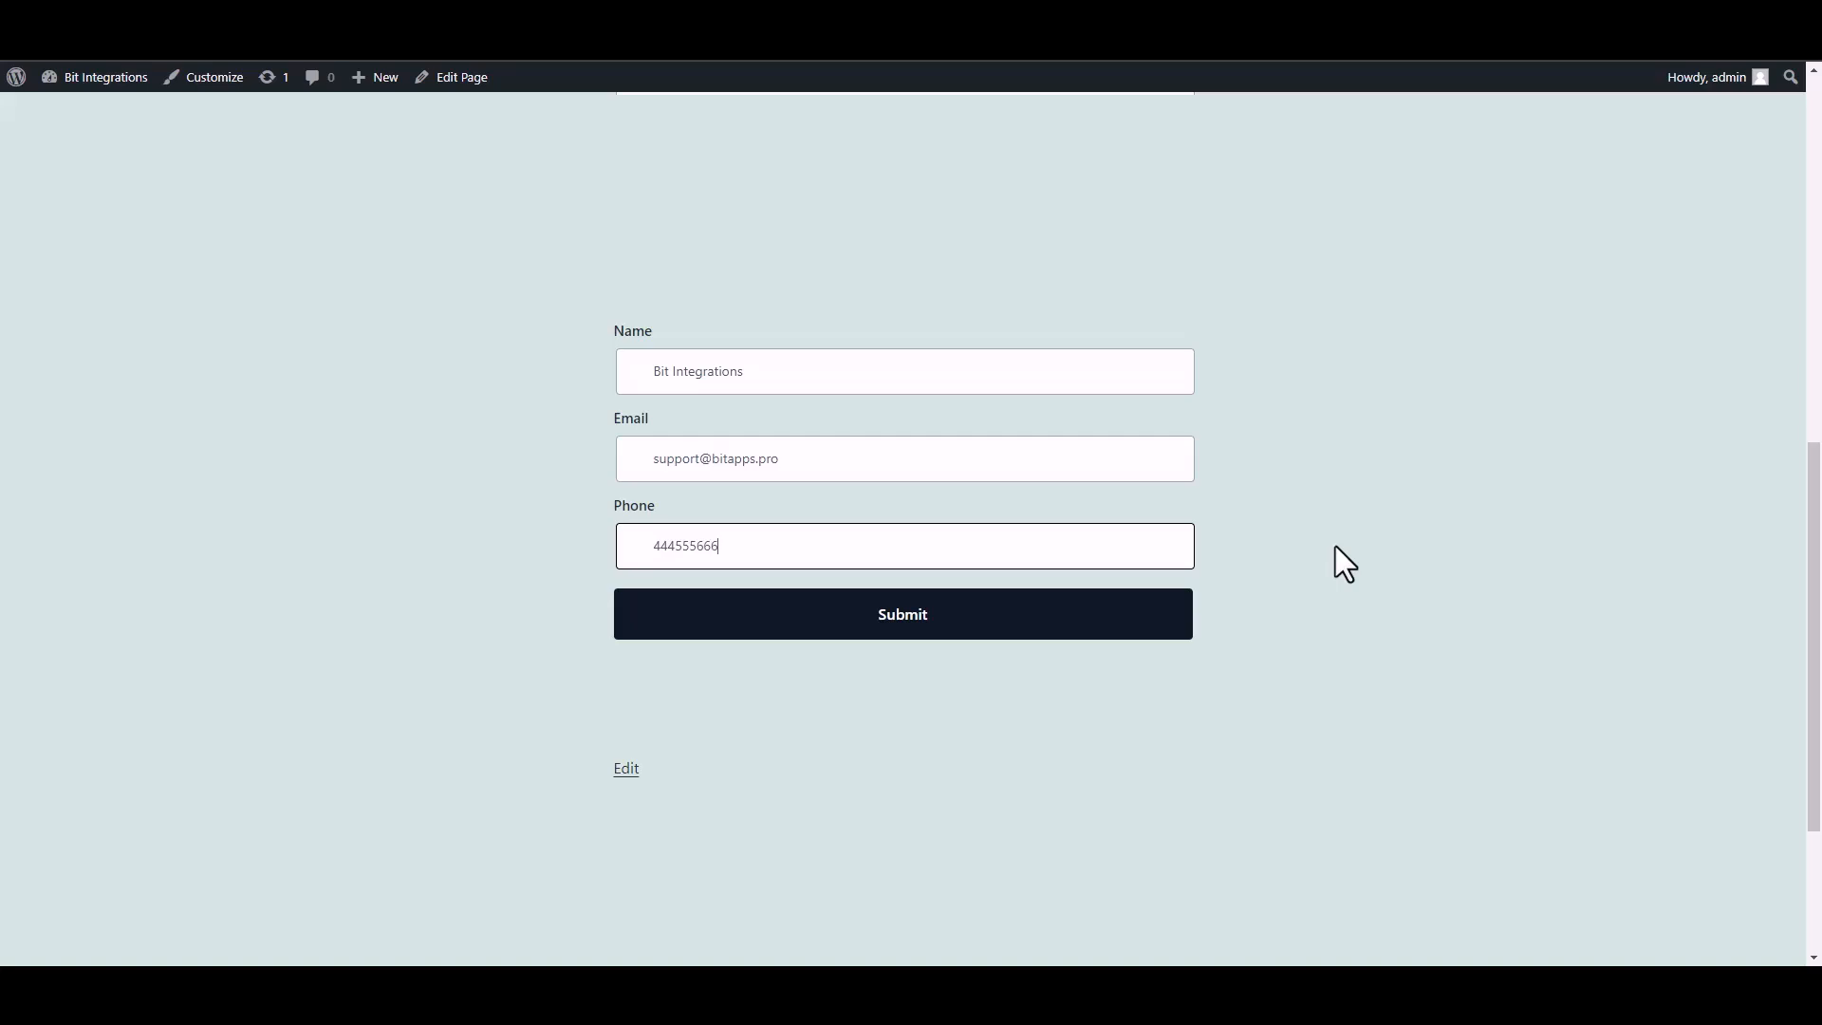
click(1162, 622)
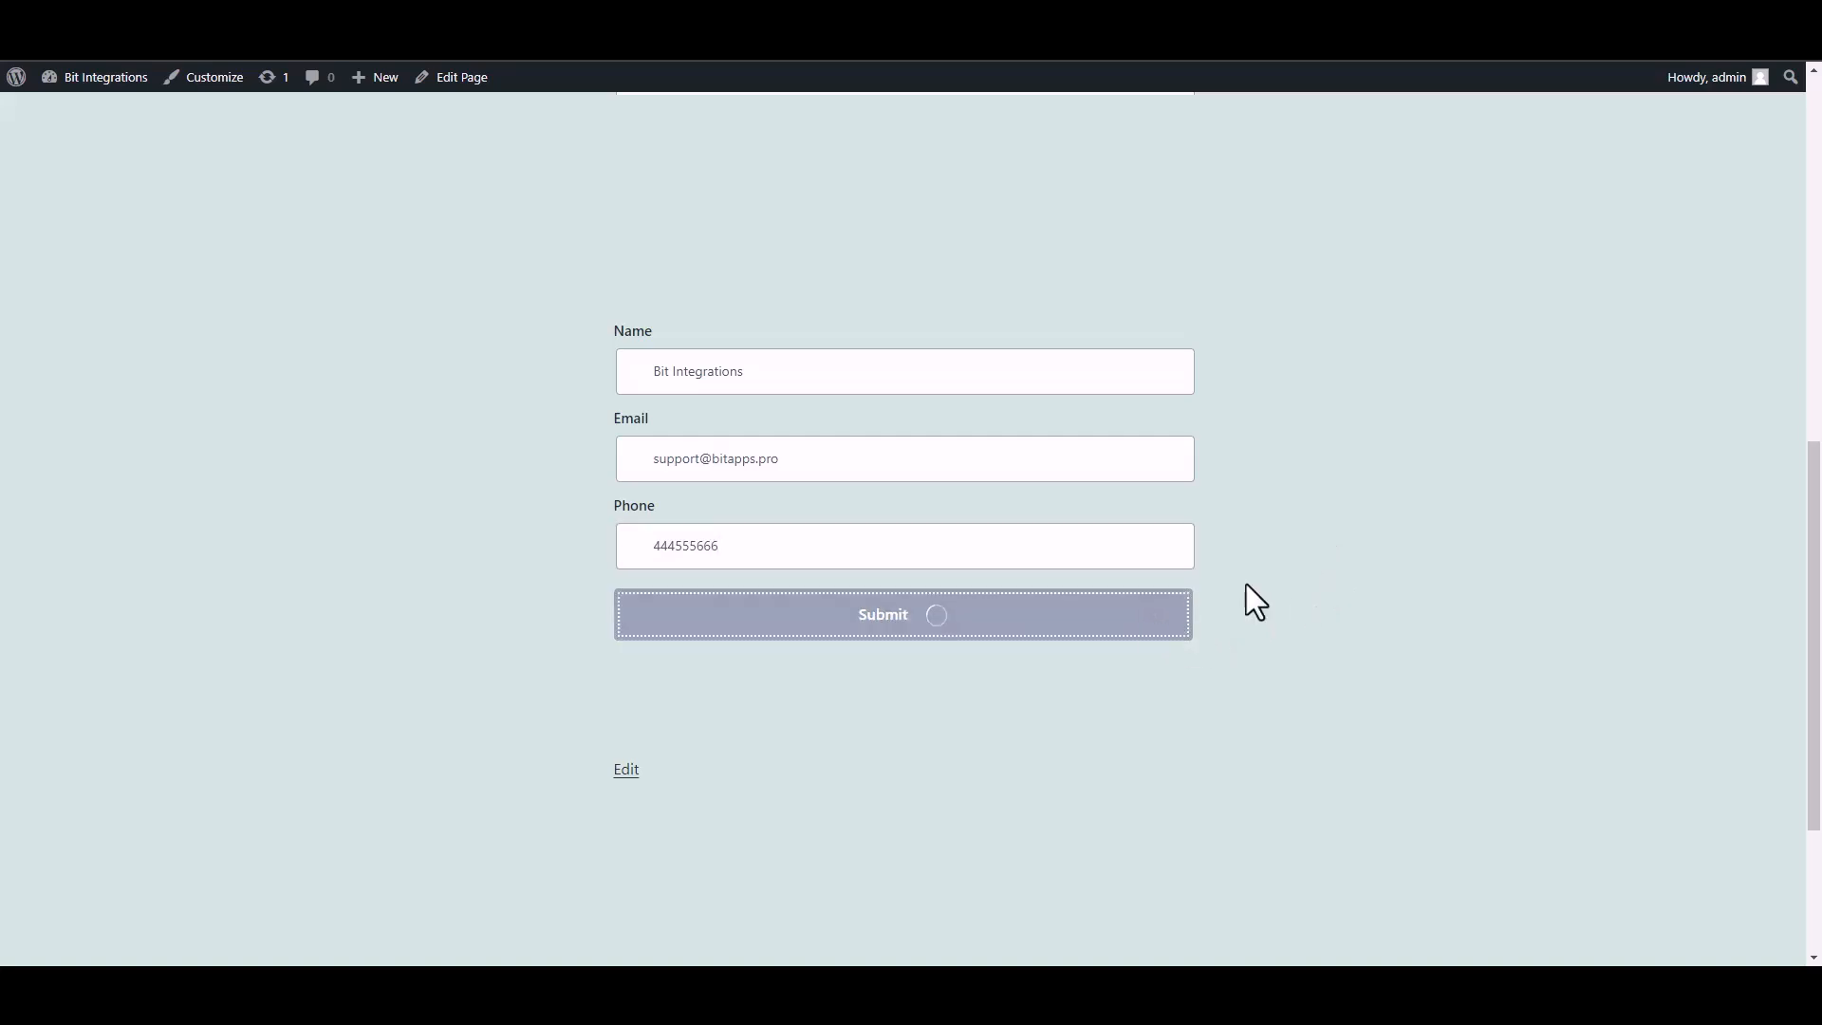
drag(631, 687, 1037, 716)
click(1309, 738)
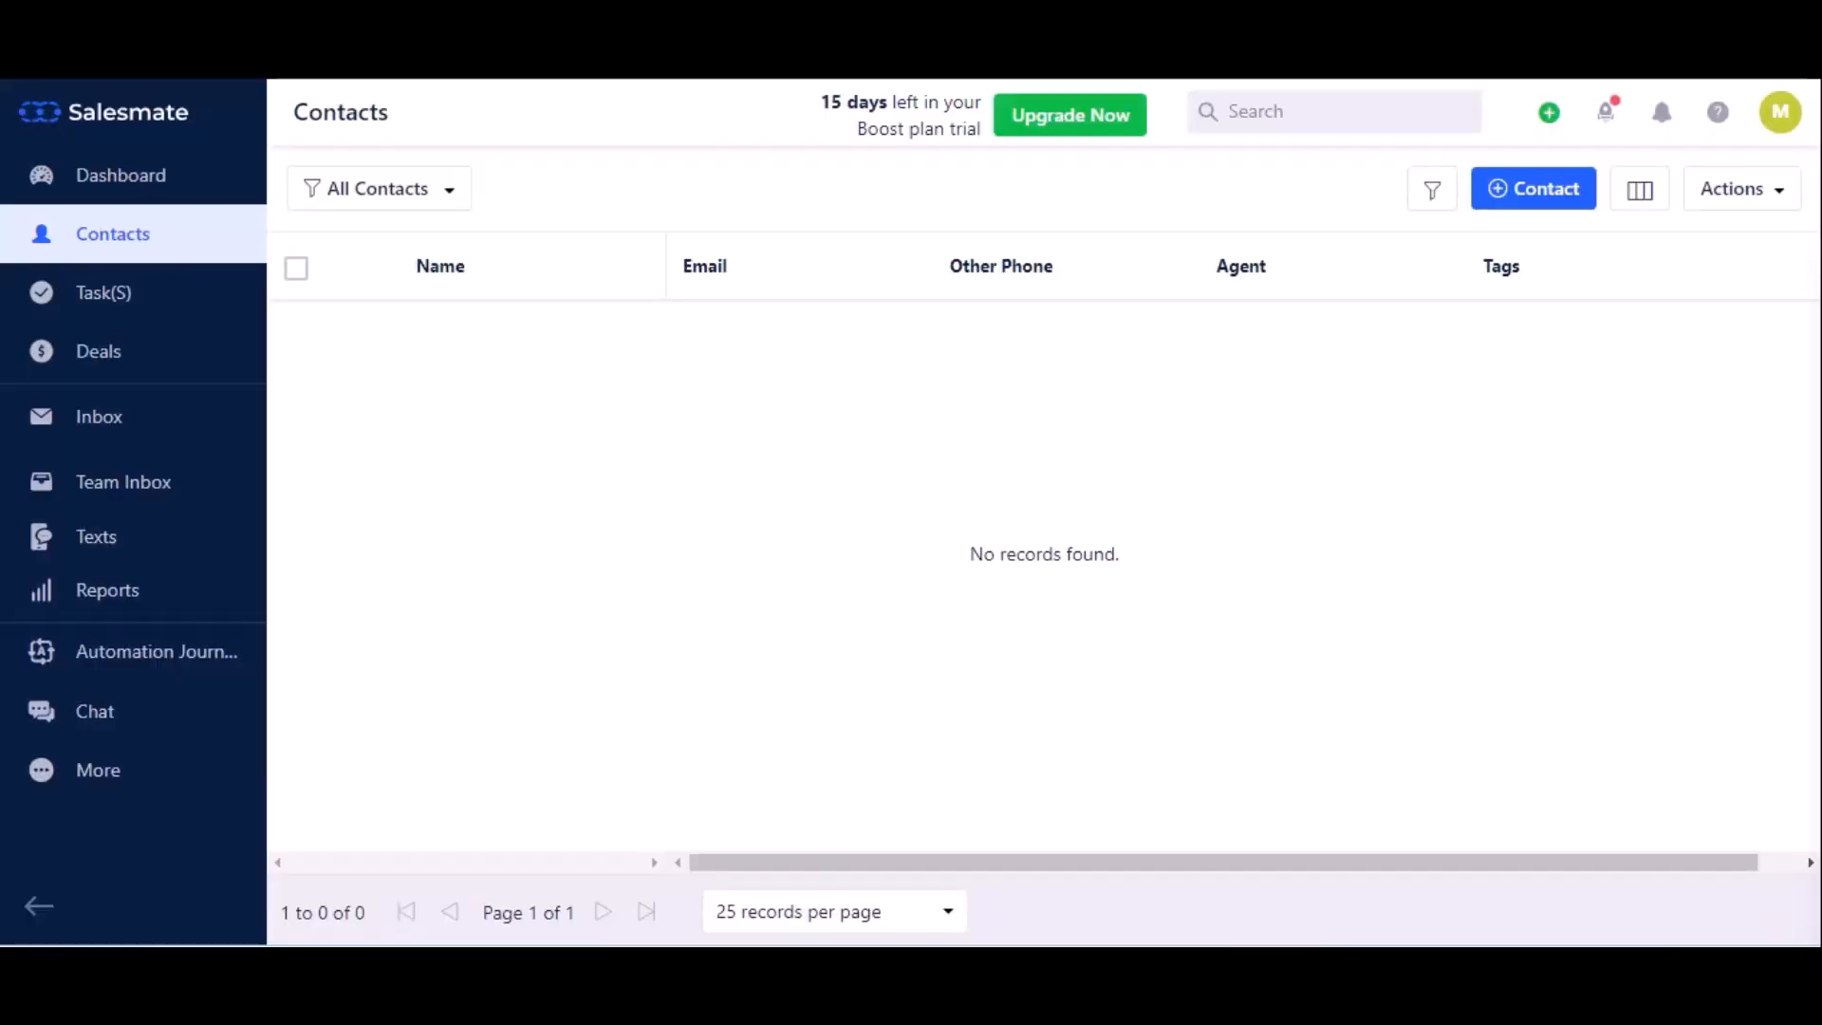
- Reload Salesmate's Contacts list to look for the new contact
click(124, 84)
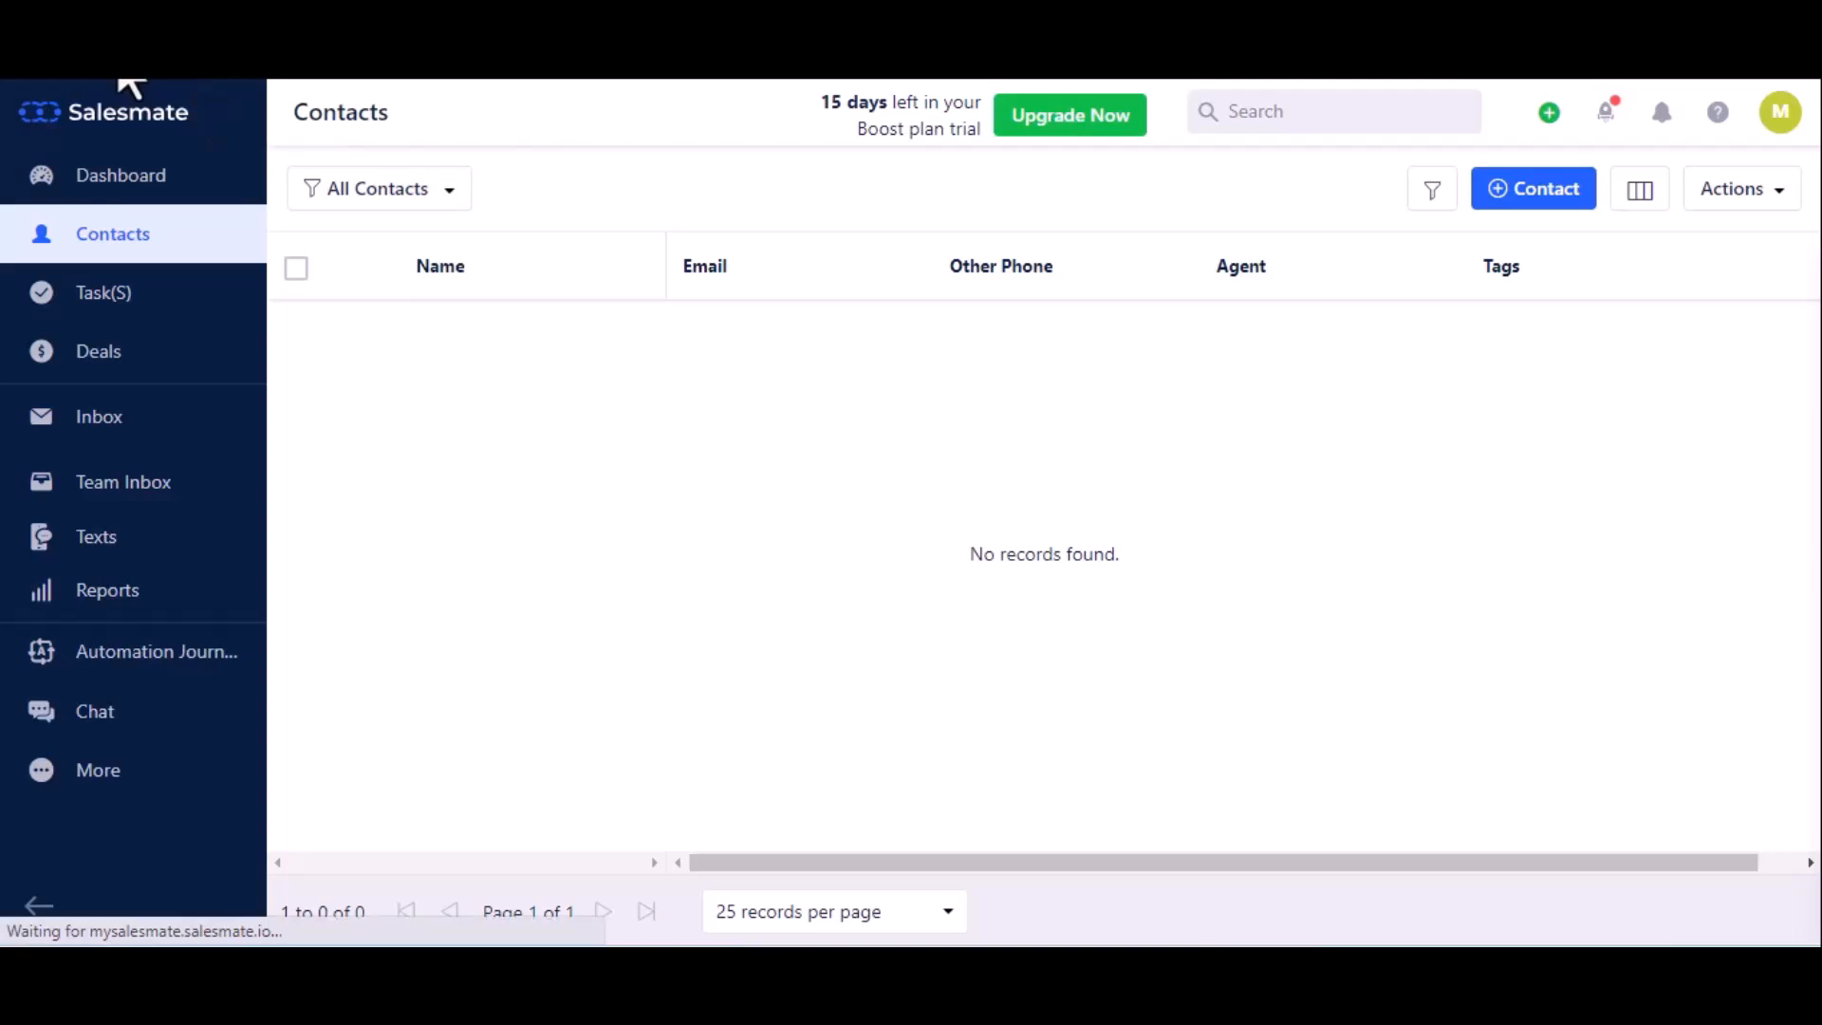